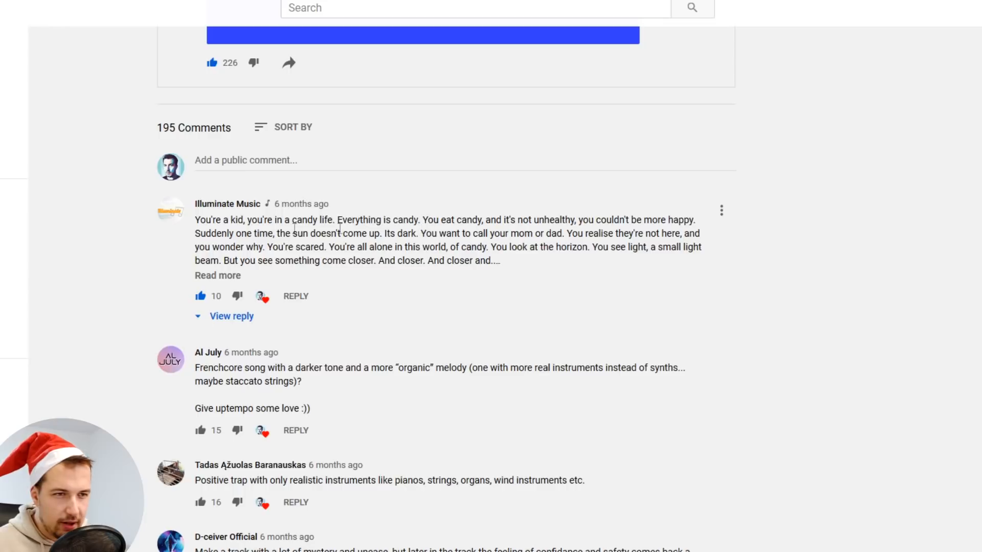
# - Expand and read the full candy-world story suggestion in the first comment
pyautogui.moveTo(196, 223); pyautogui.dragTo(381, 287)
pyautogui.click(381, 287)
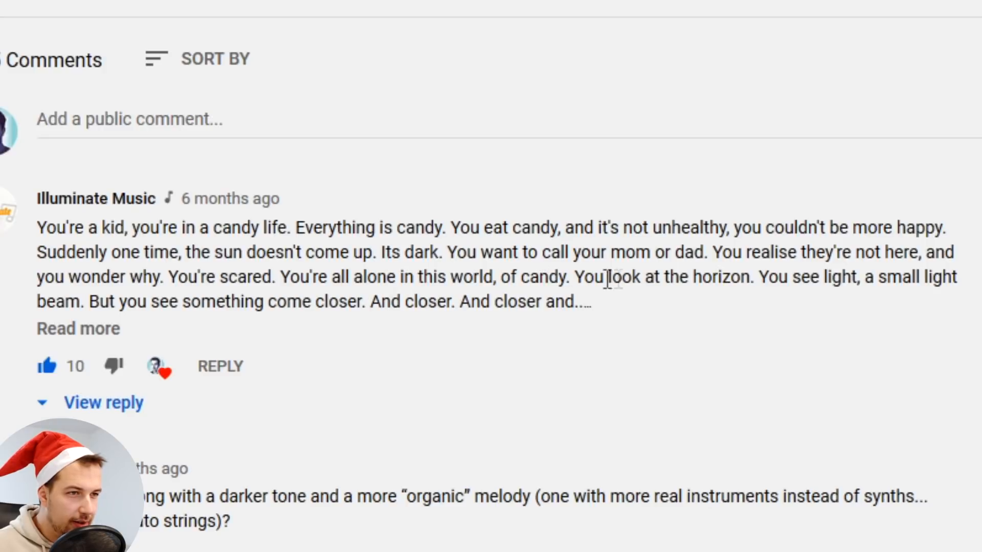
pyautogui.moveTo(777, 277); pyautogui.dragTo(907, 277)
pyautogui.click(905, 277)
pyautogui.click(105, 328)
pyautogui.moveTo(127, 302); pyautogui.dragTo(284, 300)
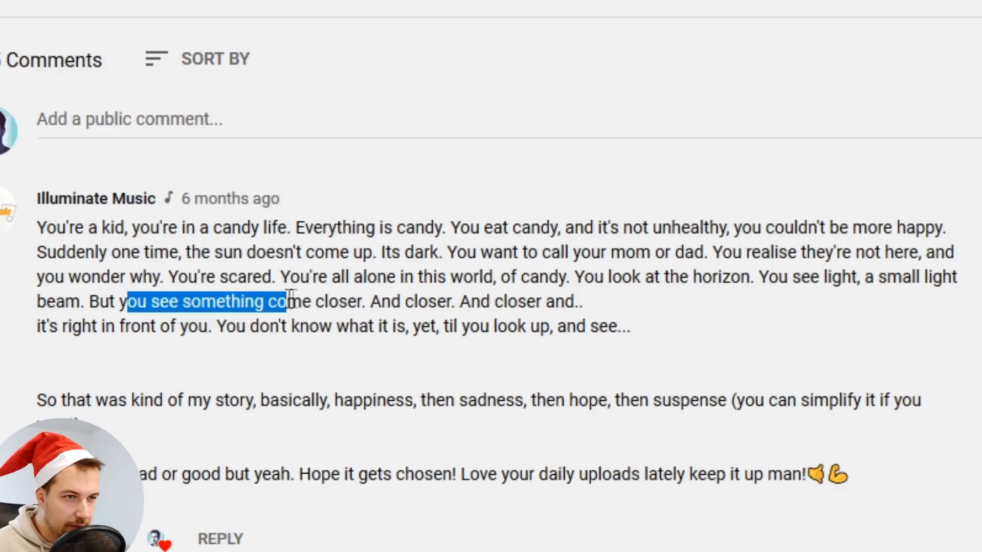
pyautogui.moveTo(376, 301); pyautogui.dragTo(621, 307)
pyautogui.moveTo(104, 326); pyautogui.dragTo(237, 326)
pyautogui.click(216, 343)
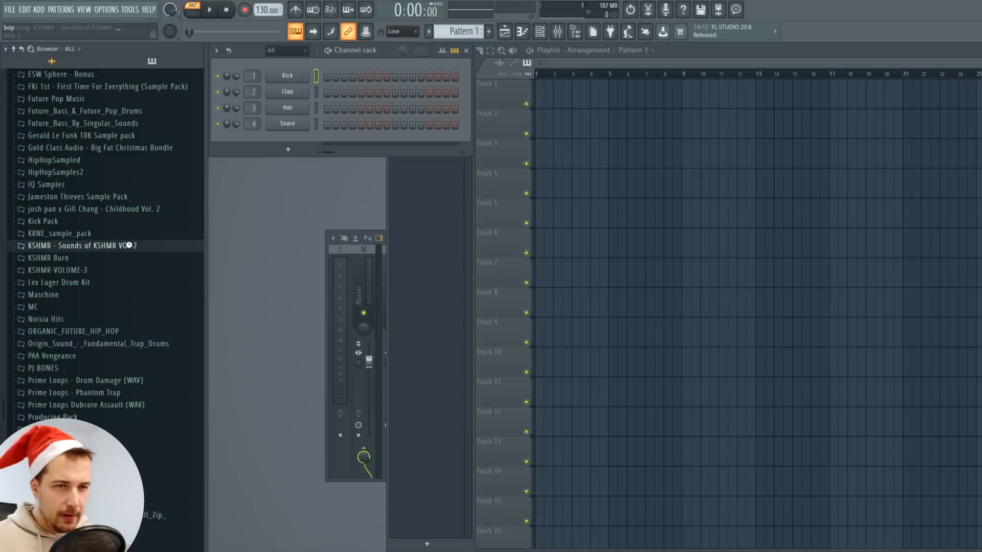
# - In FL Studio, load a KSHMR punchy kick from the Sounds of KSHMR VOL 2 drum samples into the channel rack
pyautogui.click(136, 247)
pyautogui.click(82, 260)
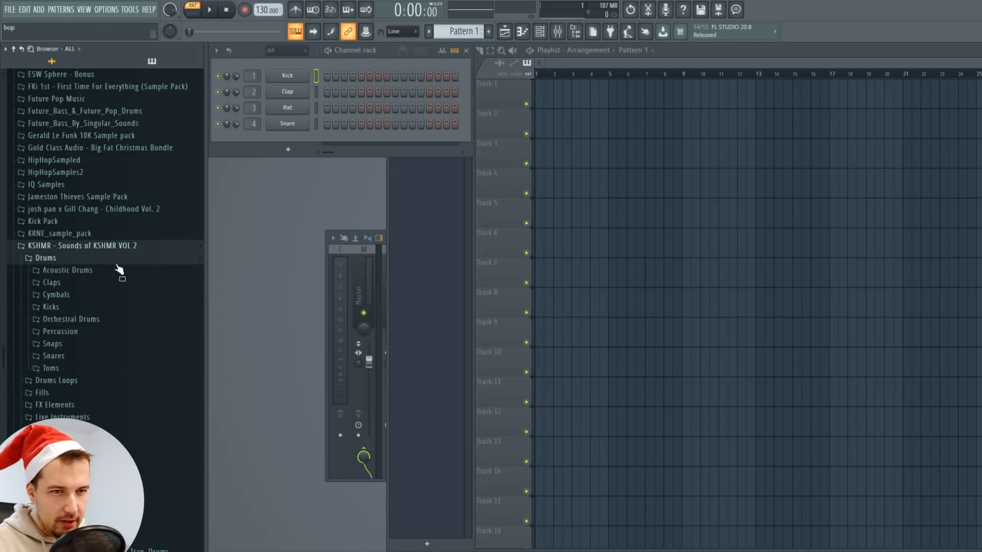
pyautogui.click(78, 307)
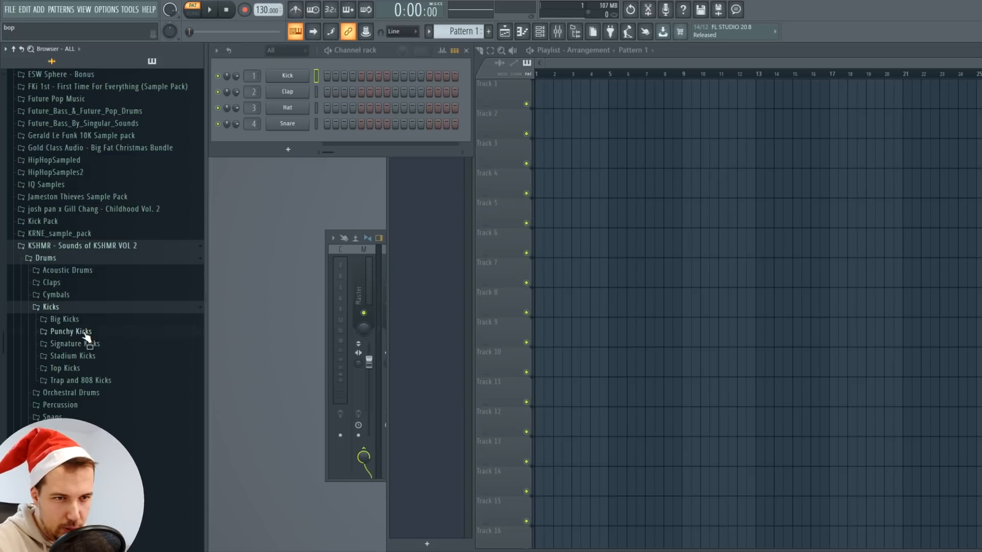
pyautogui.click(84, 333)
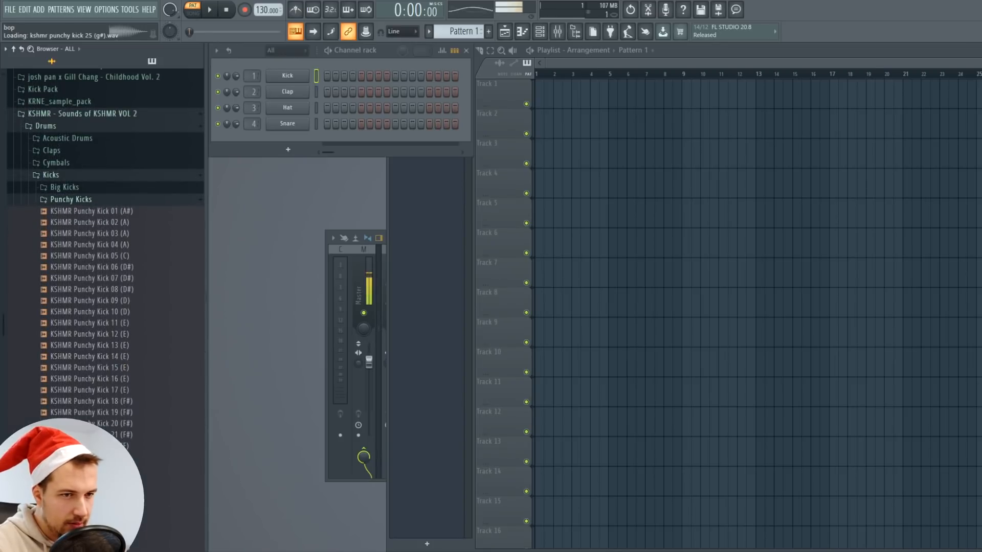
pyautogui.moveTo(117, 356); pyautogui.dragTo(309, 123)
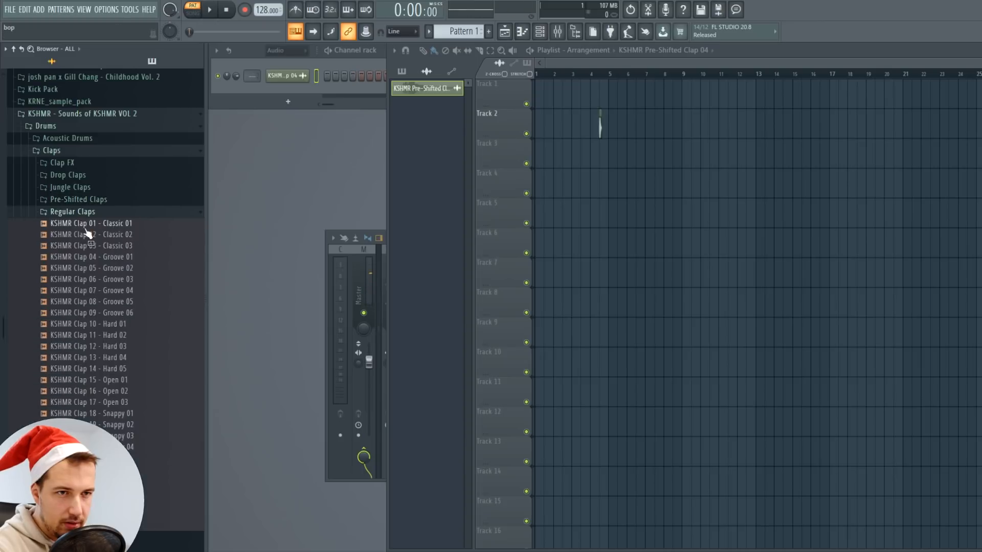
# - Audition the regular KSHMR claps Classic 01, Classic 02 and Classic 03
pyautogui.click(85, 223)
pyautogui.click(83, 235)
pyautogui.click(82, 245)
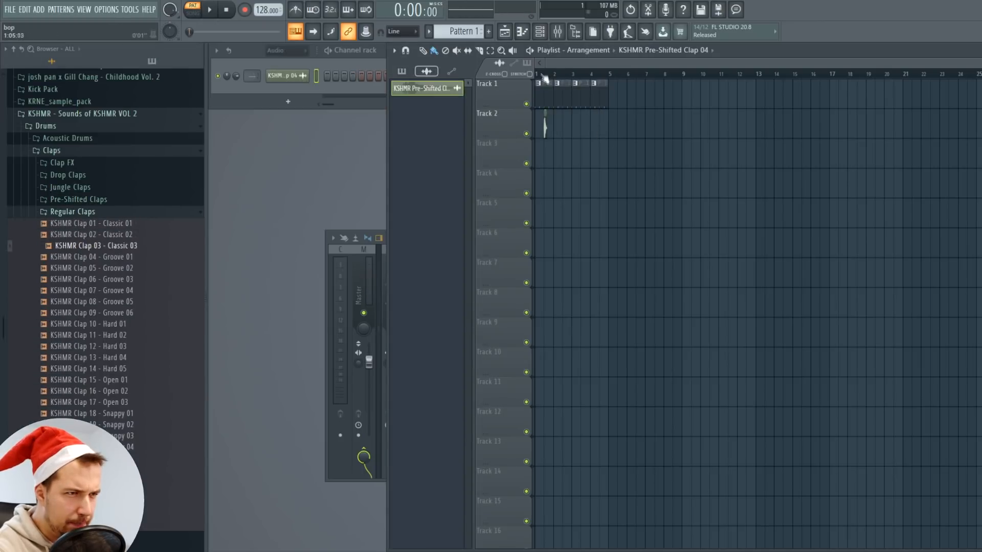
# - Place two KSHMR Pre-Shifted Clap 04 clips in the first bar of Track 2 and play the arrangement
pyautogui.scroll(5, 575, 66)
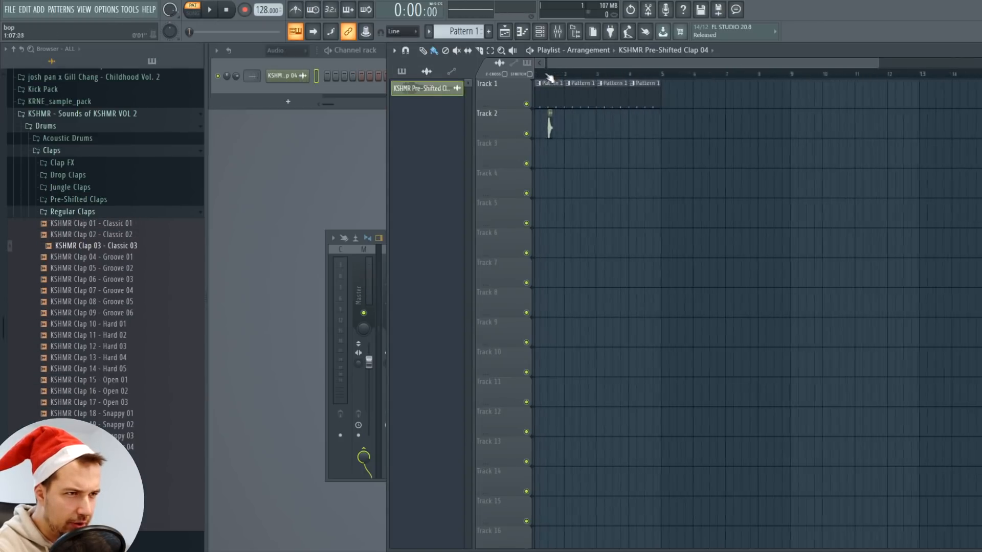
pyautogui.scroll(2, 606, 77)
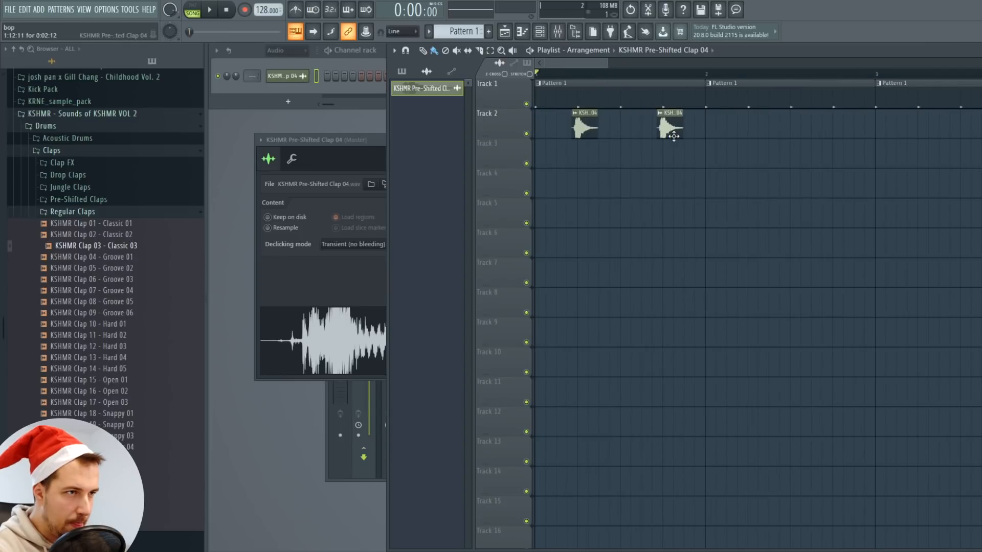
pyautogui.press('space')
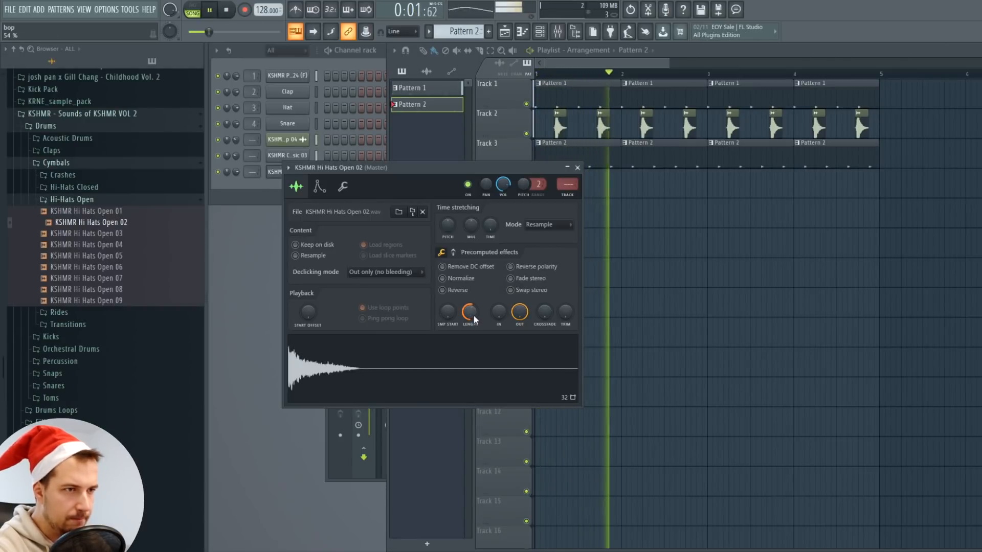
# - Close the Hi Hats Open 02 sampler settings and add the Nexus VST generator to the channel rack
pyautogui.click(577, 168)
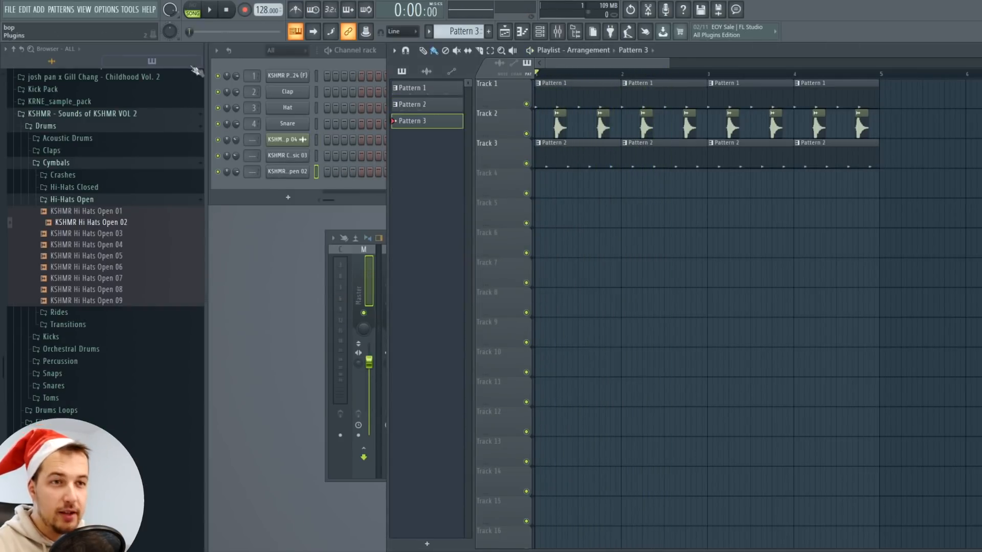
pyautogui.click(185, 63)
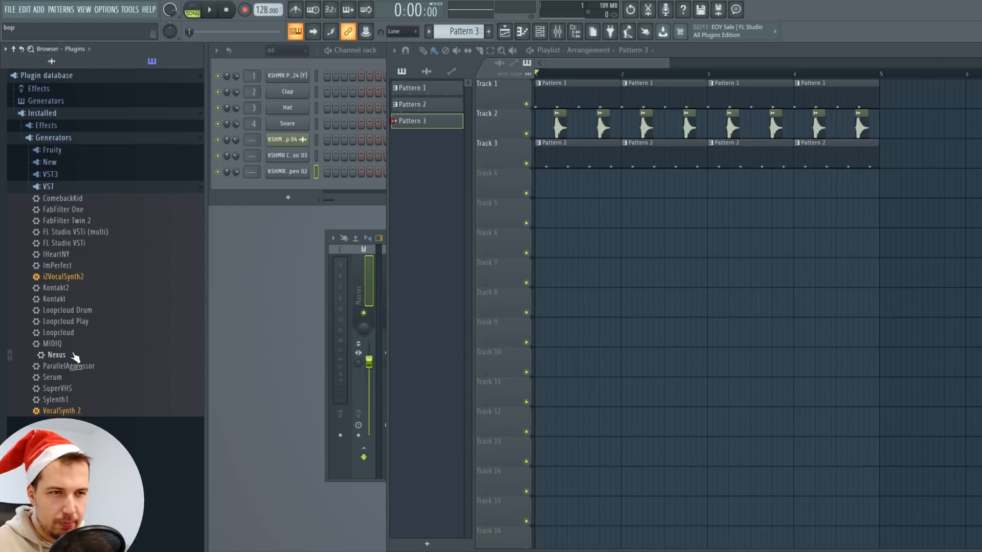
pyautogui.moveTo(74, 355); pyautogui.dragTo(322, 182)
pyautogui.moveTo(322, 182); pyautogui.dragTo(296, 183)
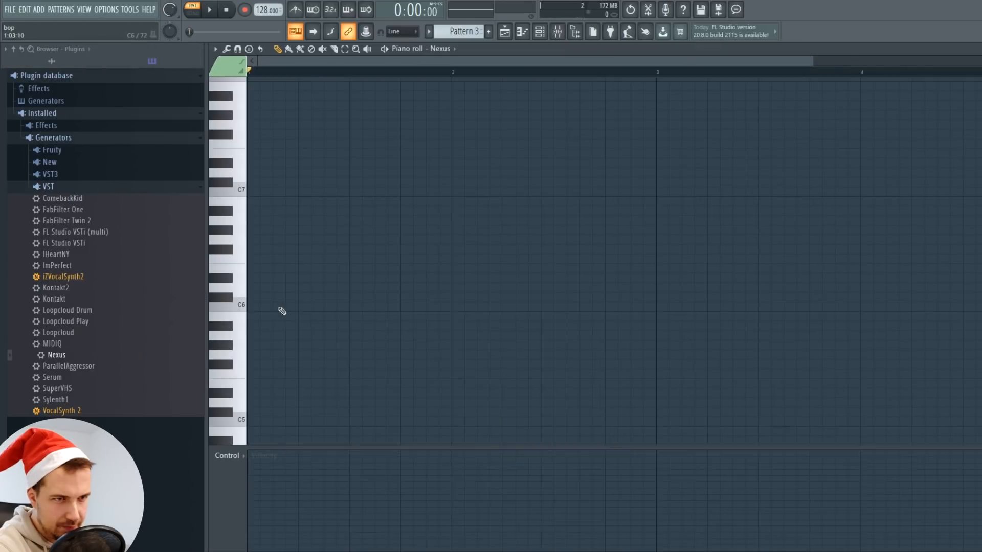
# - Draw short off-beat Nexus chords, using C5, G5 and E6 in bar 1 and starting bar 2 from D5, and play them
pyautogui.click(281, 307)
pyautogui.scroll(-2, 287, 305)
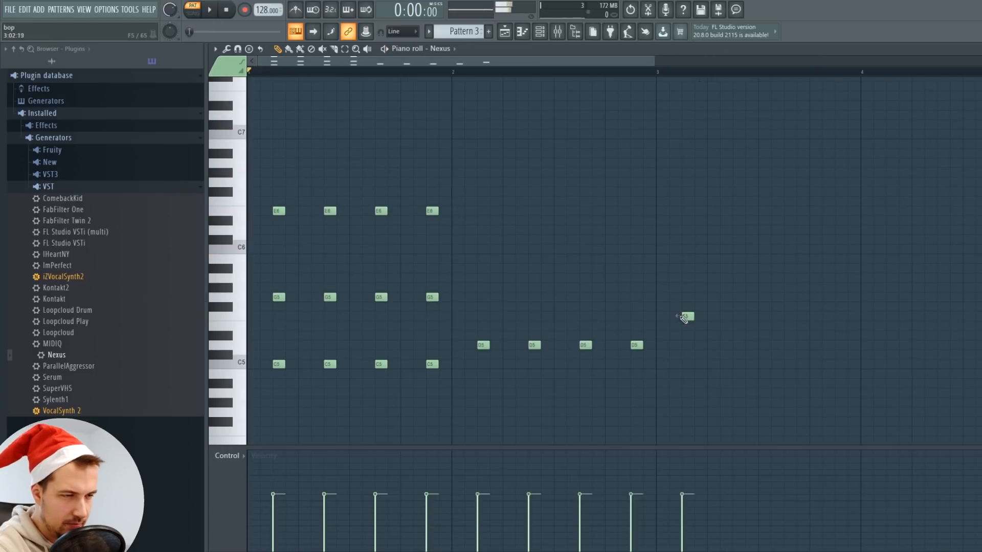
pyautogui.press('space')
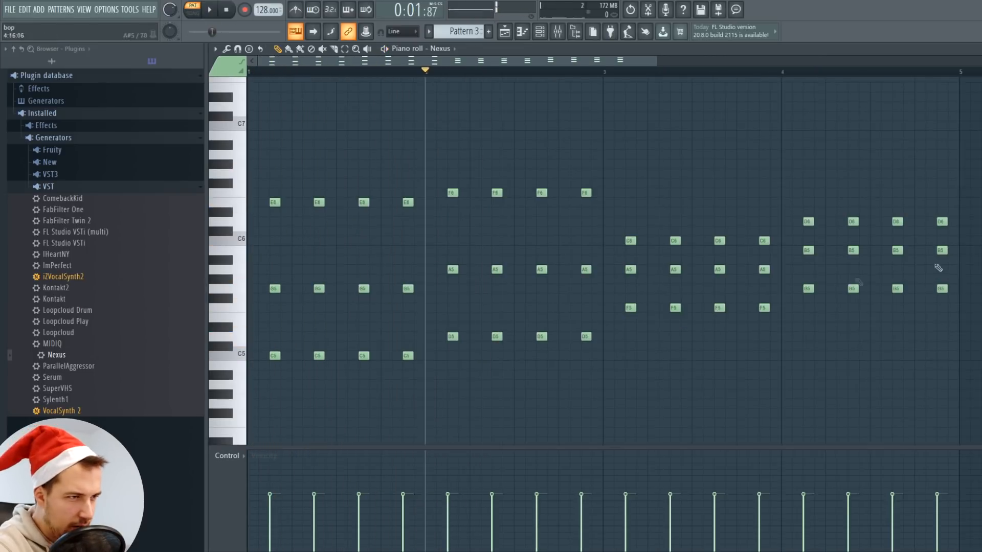
# - Raise the middle chord notes in bars 3 and 4 by an octave, then lower bar 4's top notes an octave
pyautogui.moveTo(787, 255); pyautogui.dragTo(625, 282)
pyautogui.press('space')
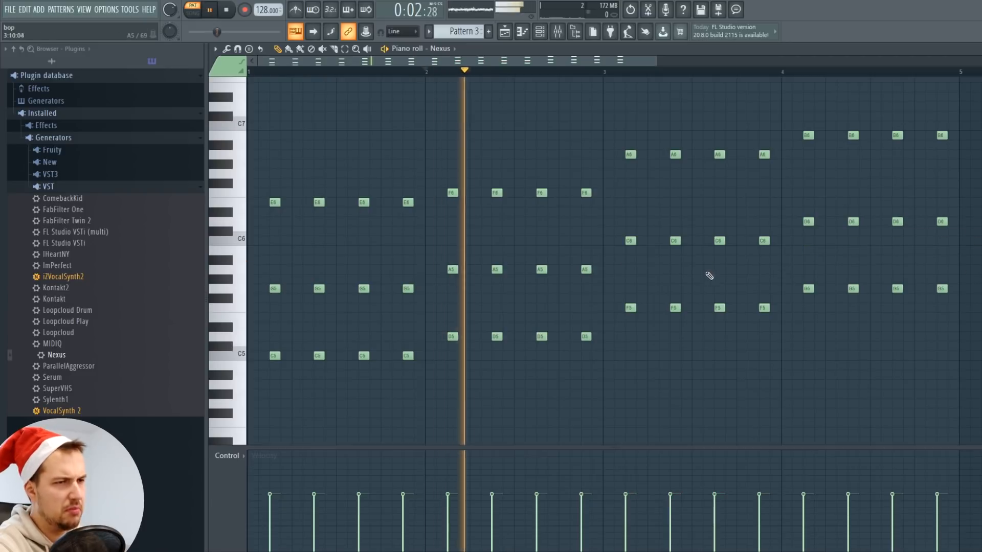
pyautogui.moveTo(965, 100); pyautogui.dragTo(799, 164)
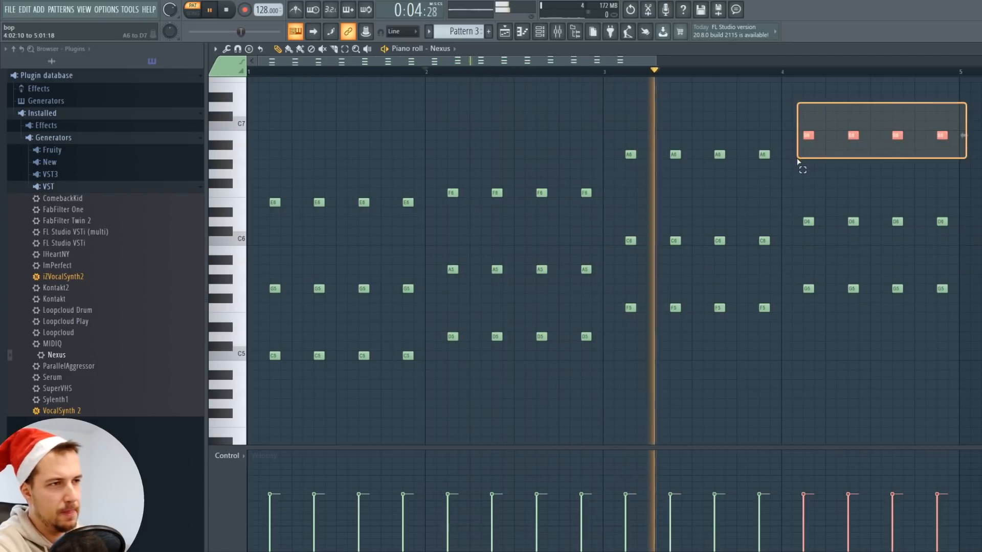
pyautogui.hotkey('ctrl', 'Down')
pyautogui.moveTo(808, 136); pyautogui.dragTo(621, 184)
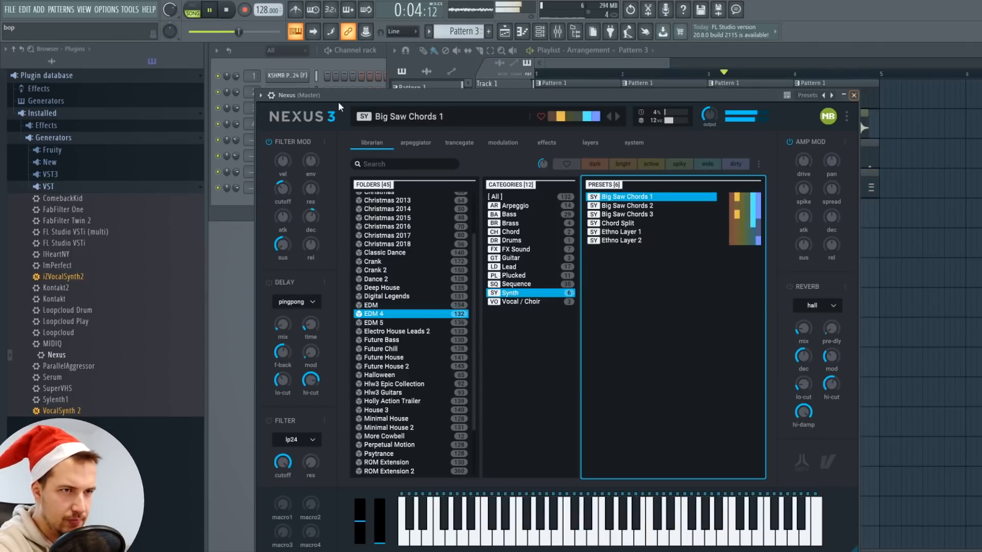
# - Route the Big Saw Chords 1 Nexus to its own mixer track and select the Droppers bass preset in a second Nexus
pyautogui.click(272, 95)
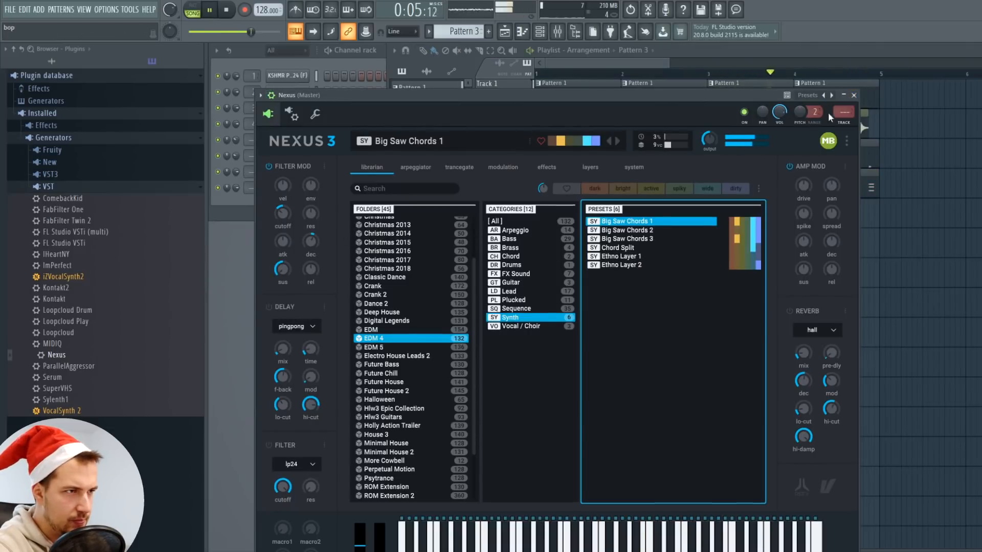
pyautogui.hotkey('ctrl', 'l')
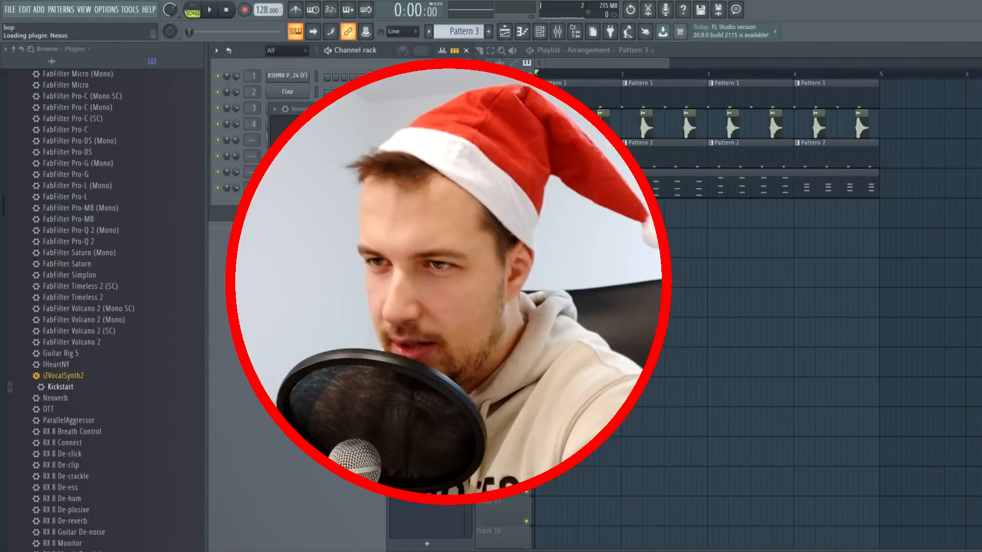
pyautogui.click(628, 298)
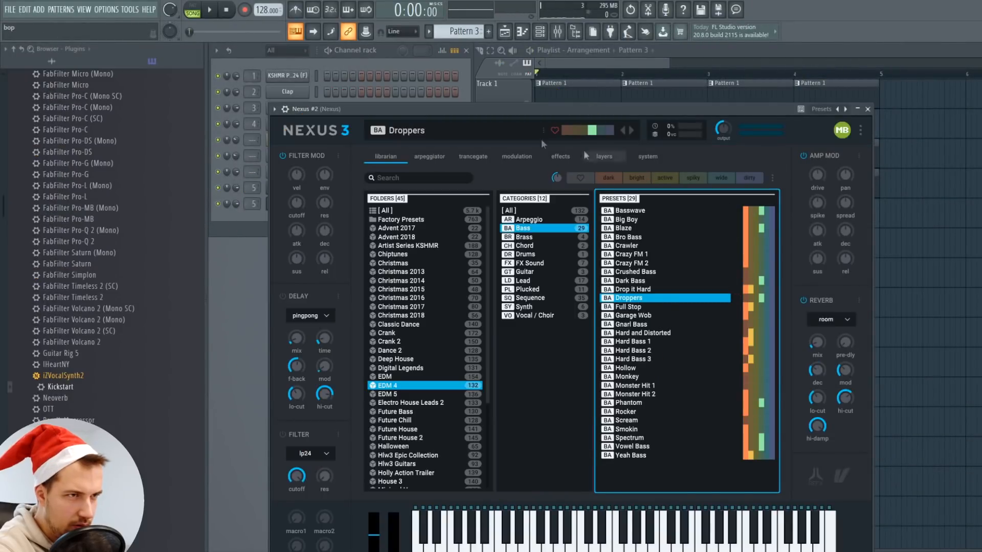
pyautogui.press('r')
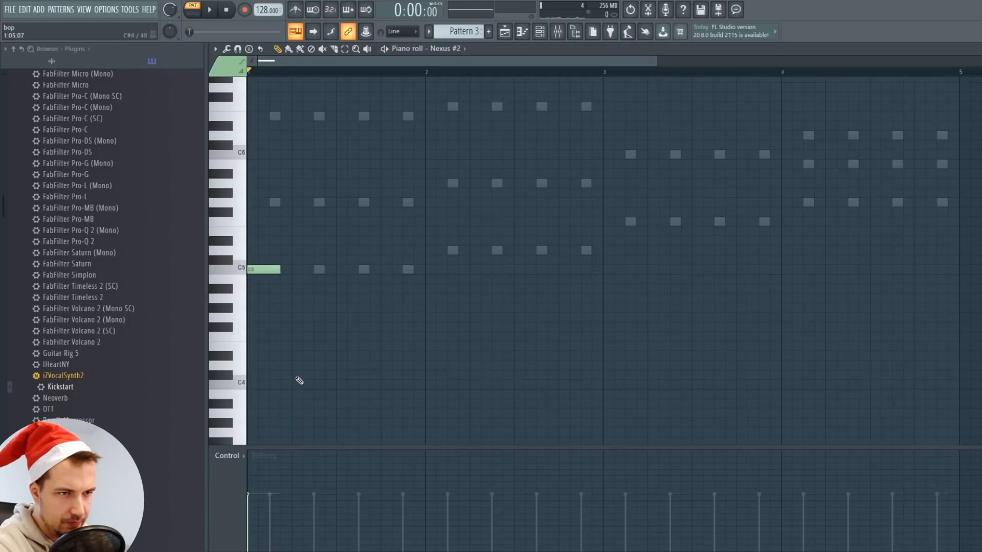
# - Add a C4 note and three shorter C5 notes to the second Nexus bass line in bar 1, checking the playback
pyautogui.press('space')
pyautogui.click(341, 270)
pyautogui.moveTo(353, 270); pyautogui.dragTo(335, 270)
pyautogui.click(363, 270)
pyautogui.click(353, 270)
pyautogui.press('space')
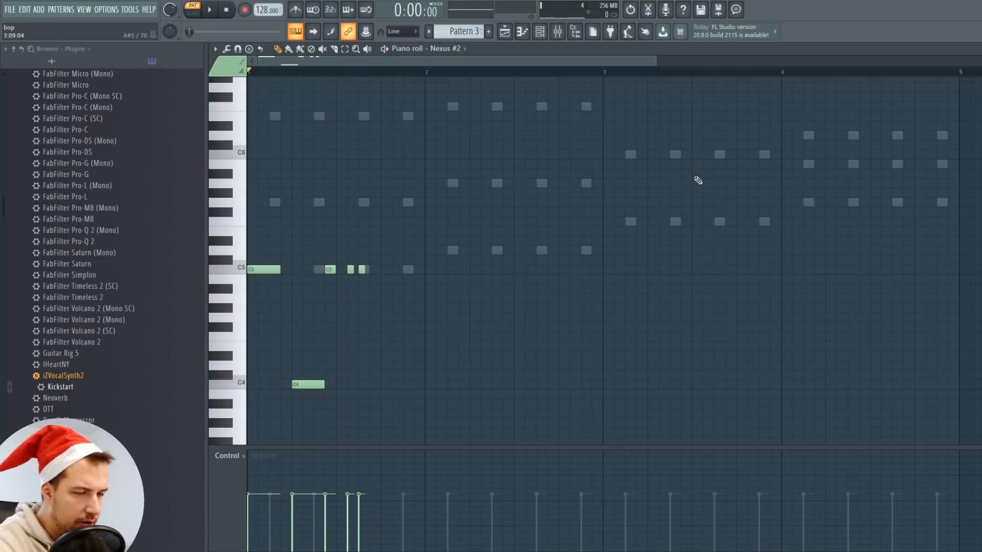
# - Transpose both the second Nexus bass notes and the first Nexus chord notes down three semitones
pyautogui.hotkey('shift', 'Down')
pyautogui.hotkey('shift', 'Down')
pyautogui.hotkey('shift', 'Down')
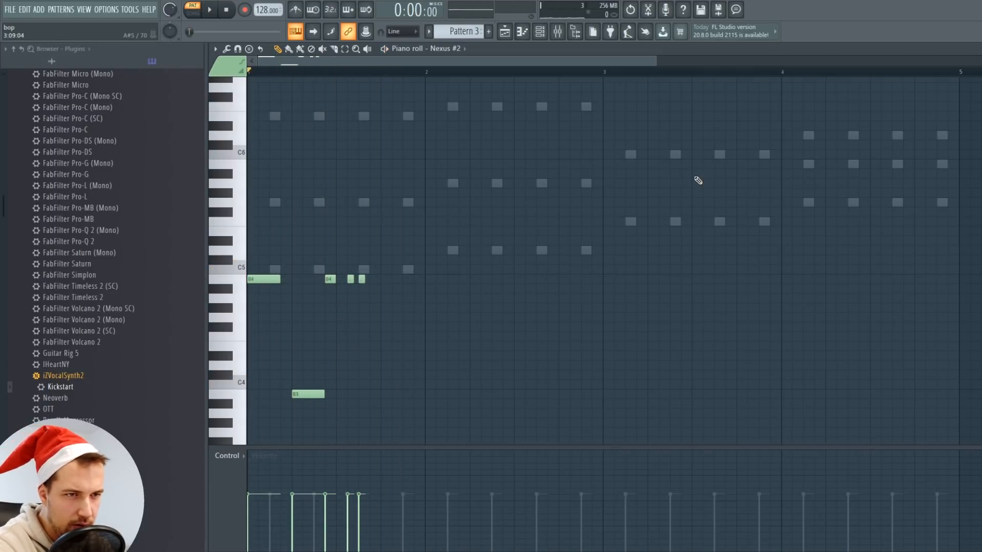
pyautogui.rightClick(698, 180)
pyautogui.rightClick(698, 180)
pyautogui.press('Down')
pyautogui.press('Down')
pyautogui.press('Down')
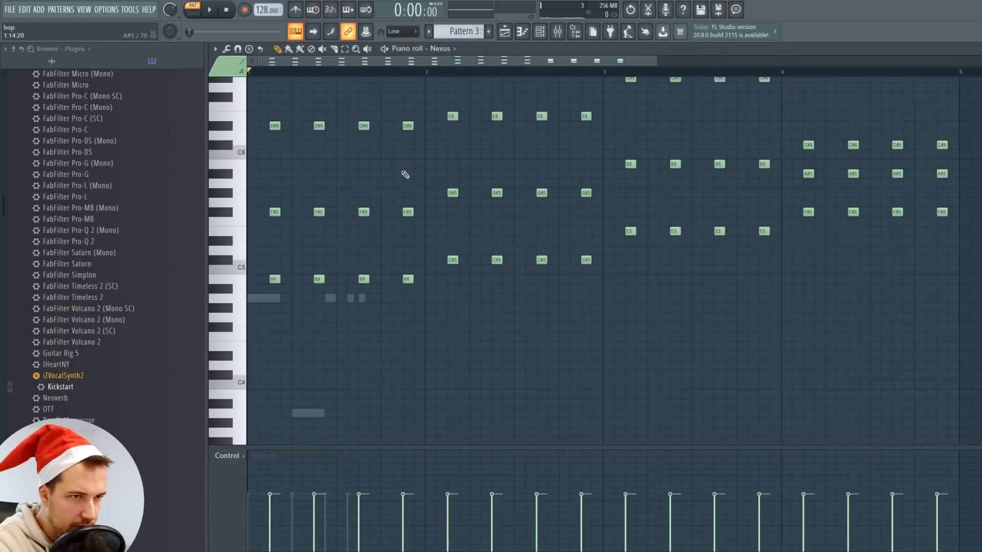
# - Raise bar 3's second and sixth bass notes to D5 and lower all but bar 4's second and sixth notes to E4
pyautogui.press('space')
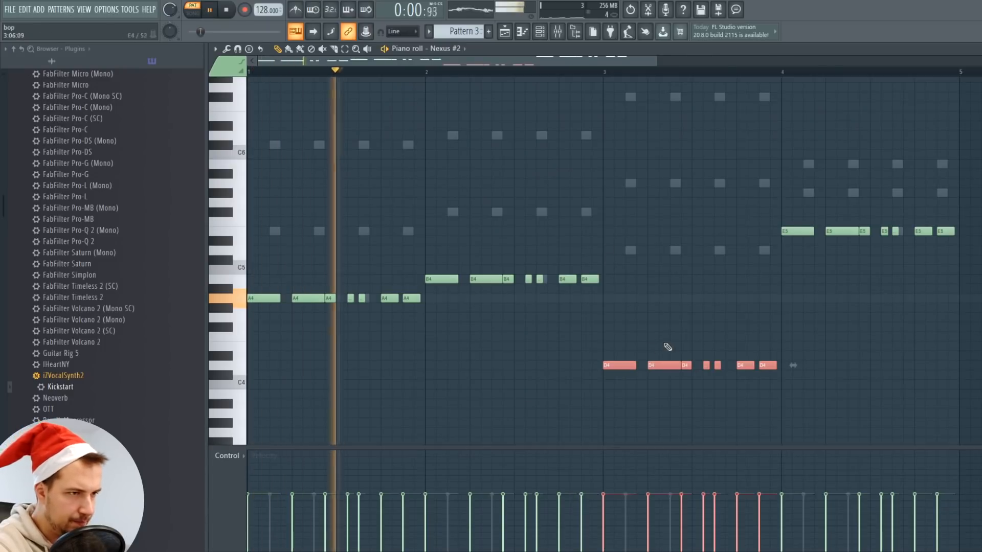
pyautogui.keyDown('ctrl'); pyautogui.click(674, 364); pyautogui.keyUp('ctrl')
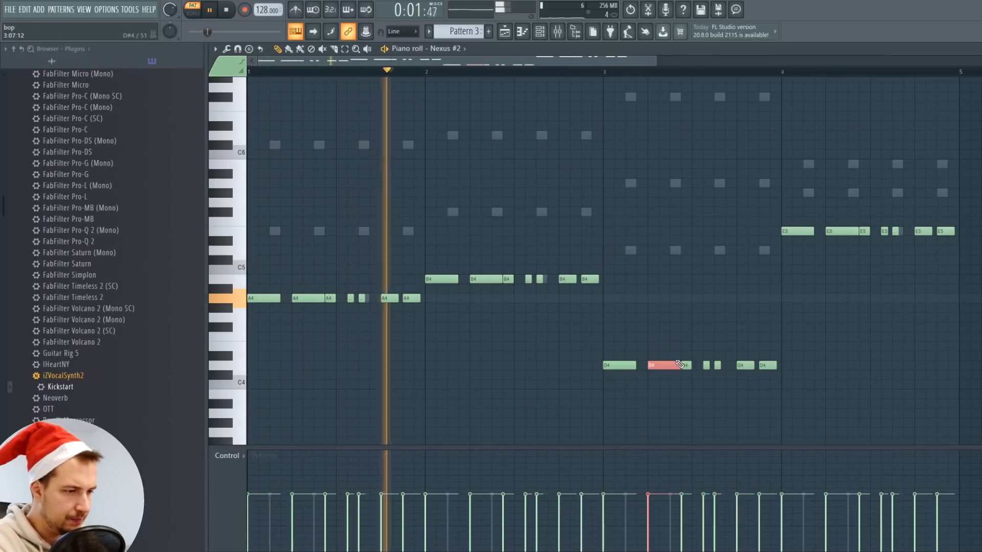
pyautogui.hotkey('ctrl', 'Up')
pyautogui.keyDown('ctrl'); pyautogui.click(797, 342); pyautogui.keyUp('ctrl')
pyautogui.keyDown('ctrl'); pyautogui.click(745, 365); pyautogui.keyUp('ctrl')
pyautogui.hotkey('ctrl', 'Up')
pyautogui.keyDown('ctrl'); pyautogui.click(833, 306); pyautogui.keyUp('ctrl')
pyautogui.keyDown('ctrl'); pyautogui.click(792, 231); pyautogui.keyUp('ctrl')
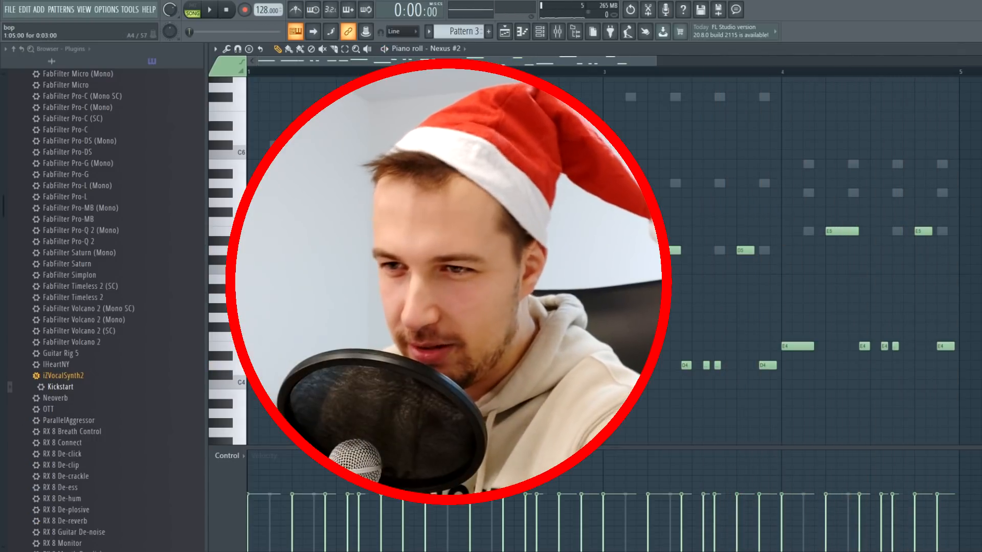
# - Lower bar 1's second and last two bass notes to E4 and bar 2's second to F#4, checking the playback
pyautogui.moveTo(311, 335); pyautogui.dragTo(310, 348)
pyautogui.press('space')
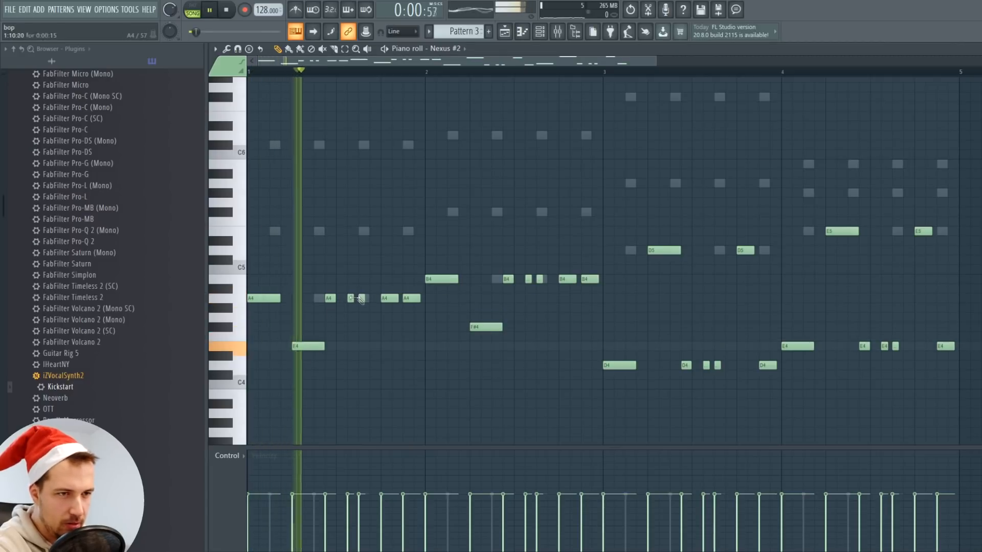
pyautogui.press('space')
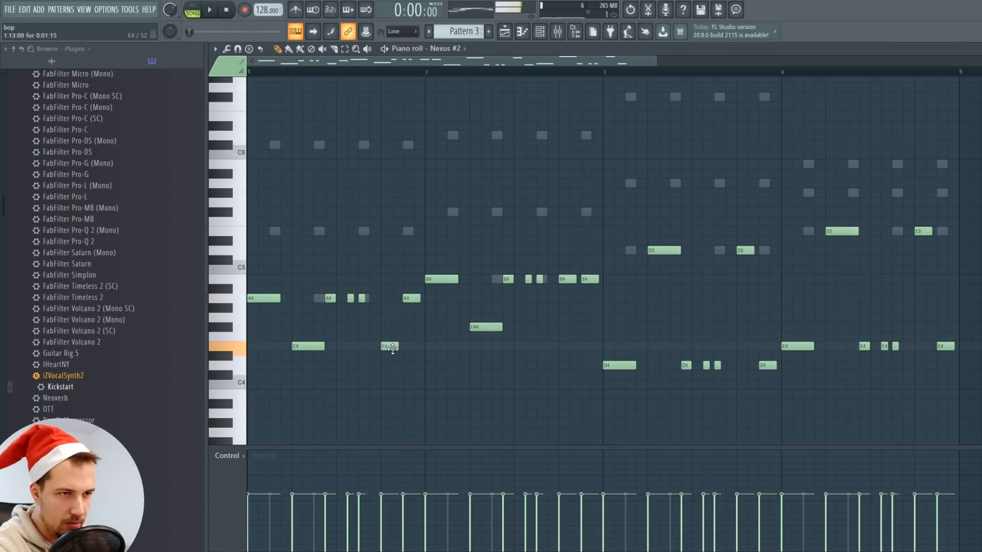
pyautogui.press('space')
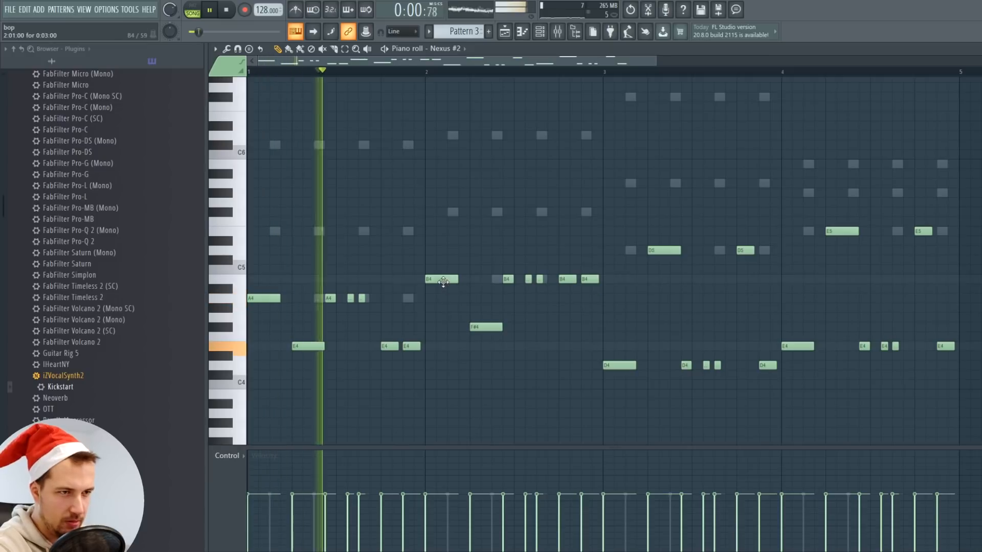
# - Lower bar 2's last two bass notes to F#4, end bar 4 on D5, C#5 and B4, and play the arrangement
pyautogui.press('space')
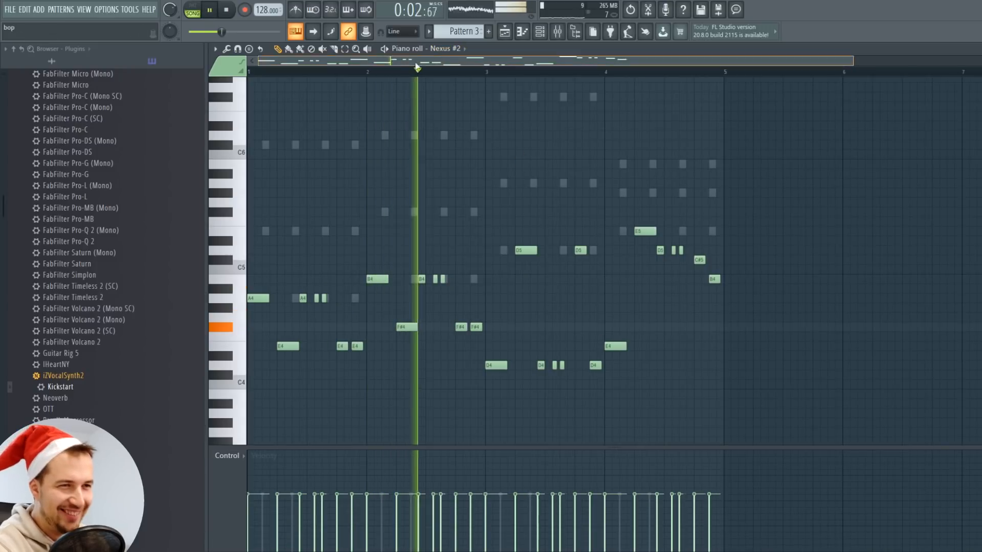
pyautogui.scroll(1, 400, 67)
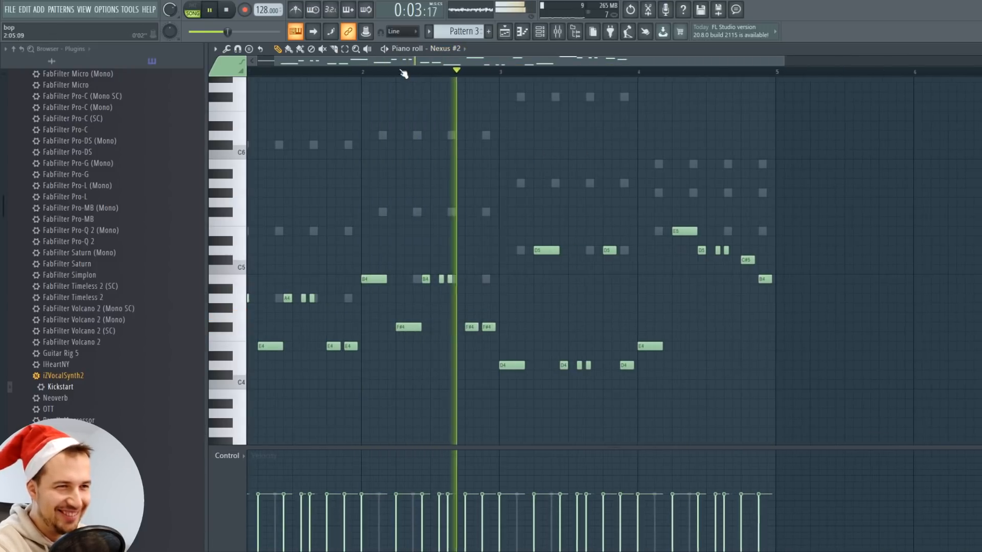
pyautogui.moveTo(401, 65); pyautogui.dragTo(377, 66)
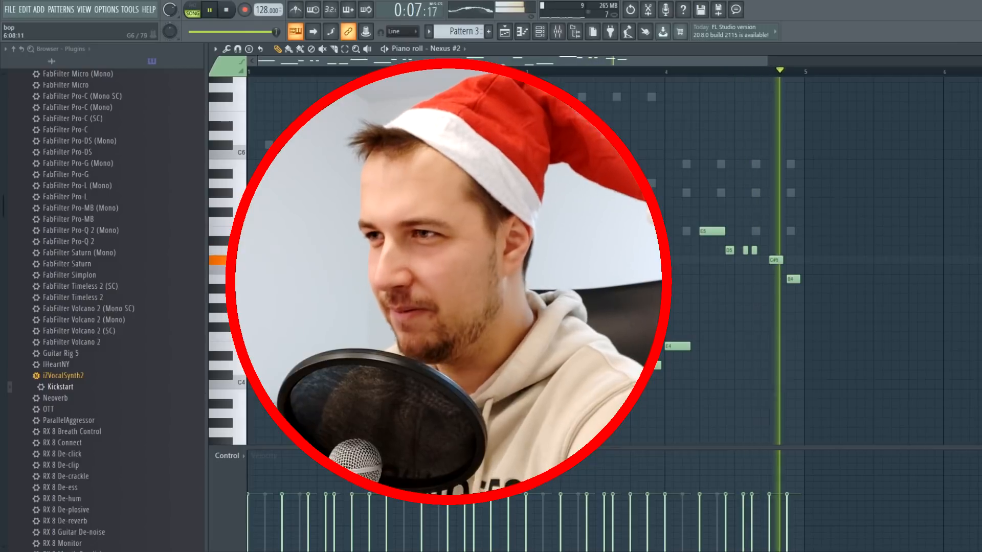
# - Close the bass piano roll, open the second Nexus synth and play the arrangement to check it against the chord Nexus
pyautogui.press('space')
pyautogui.press('Escape')
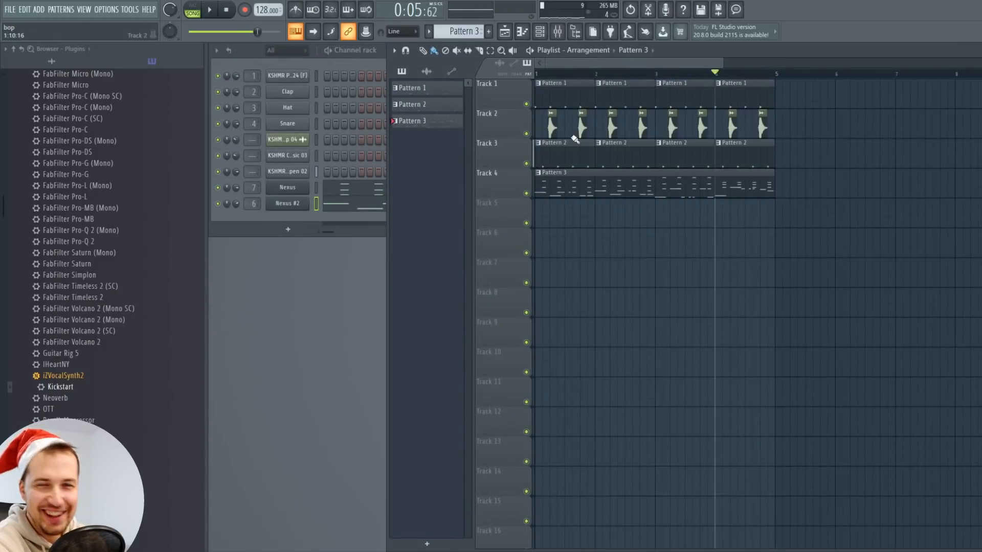
pyautogui.click(283, 203)
pyautogui.click(376, 52)
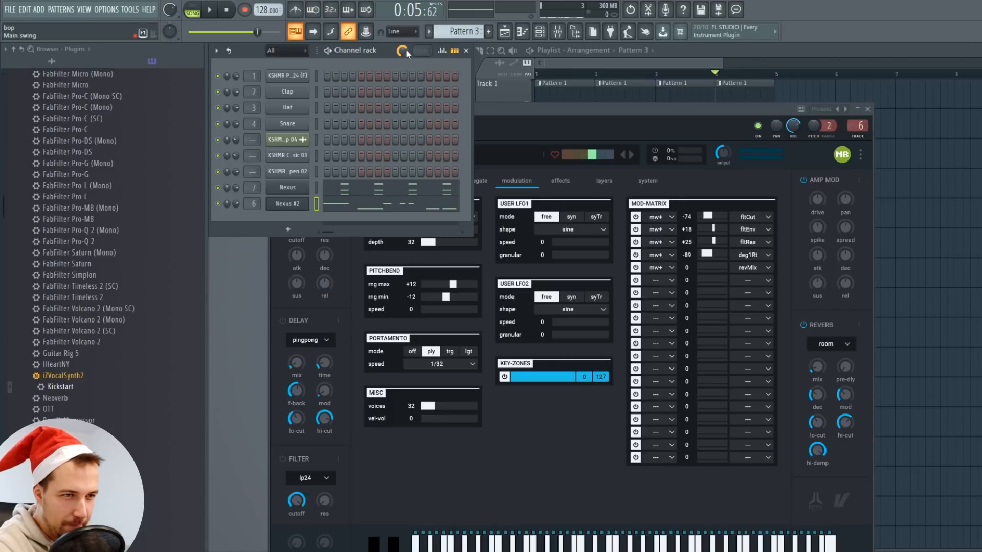
pyautogui.press('space')
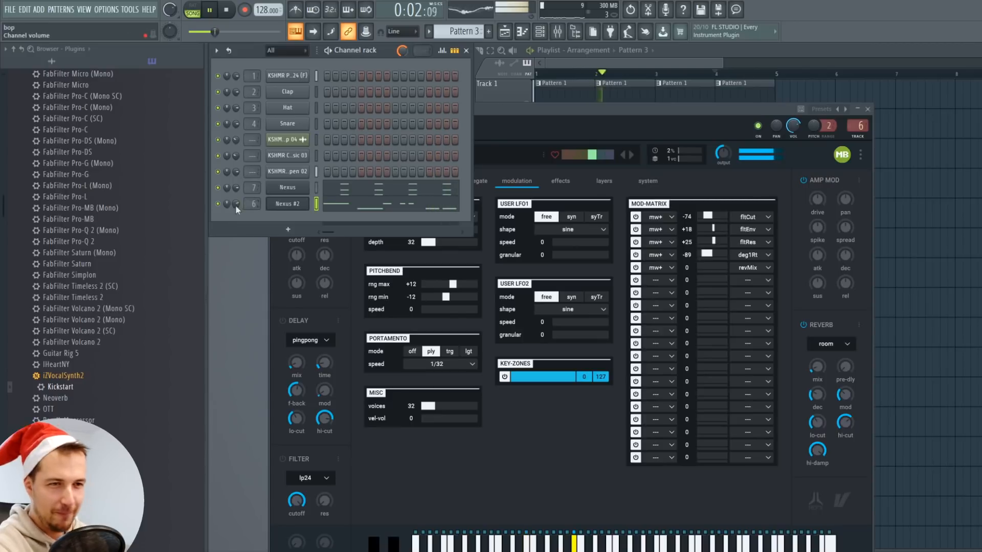
pyautogui.click(288, 187)
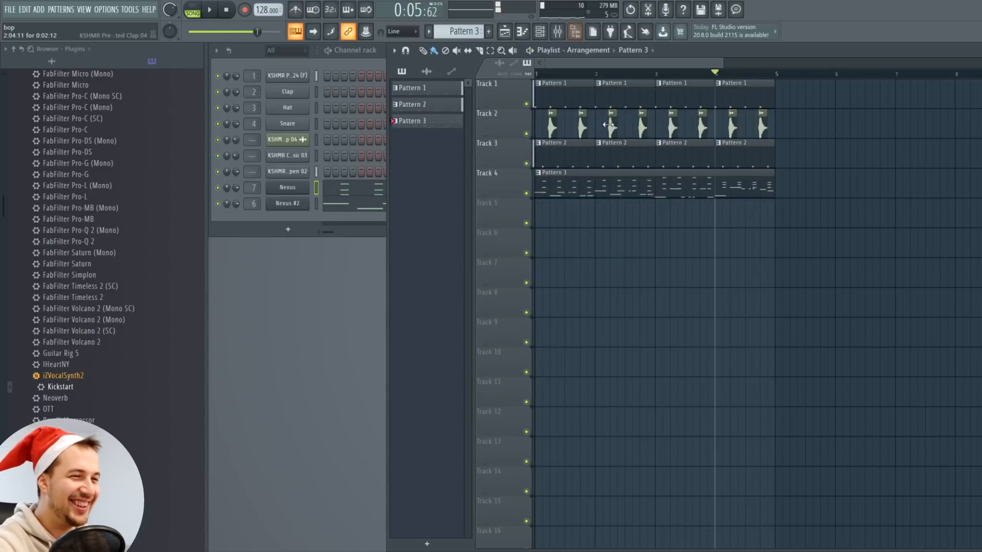
# - Inspect Pattern 1's drum steps and the clap clip's sample settings
pyautogui.click(567, 94)
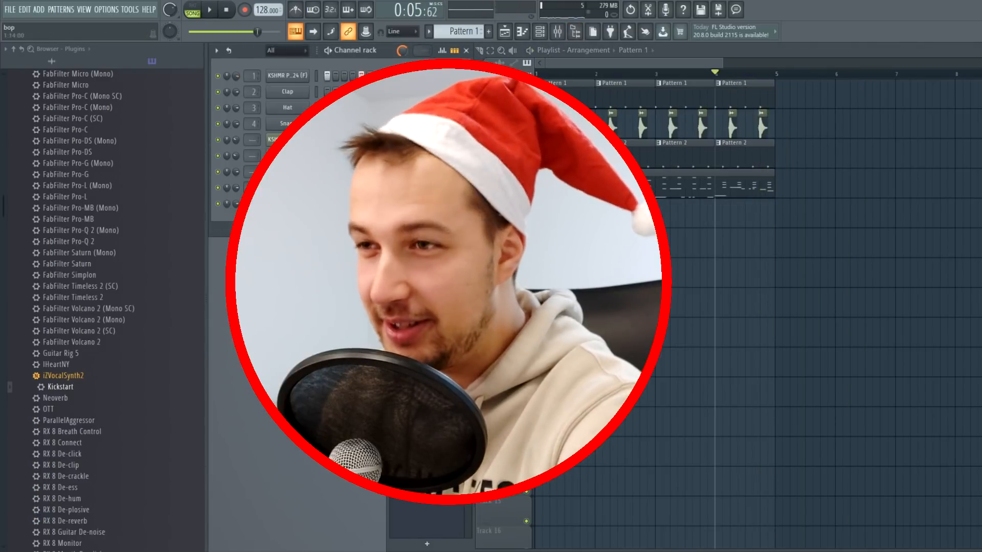
pyautogui.doubleClick(550, 128)
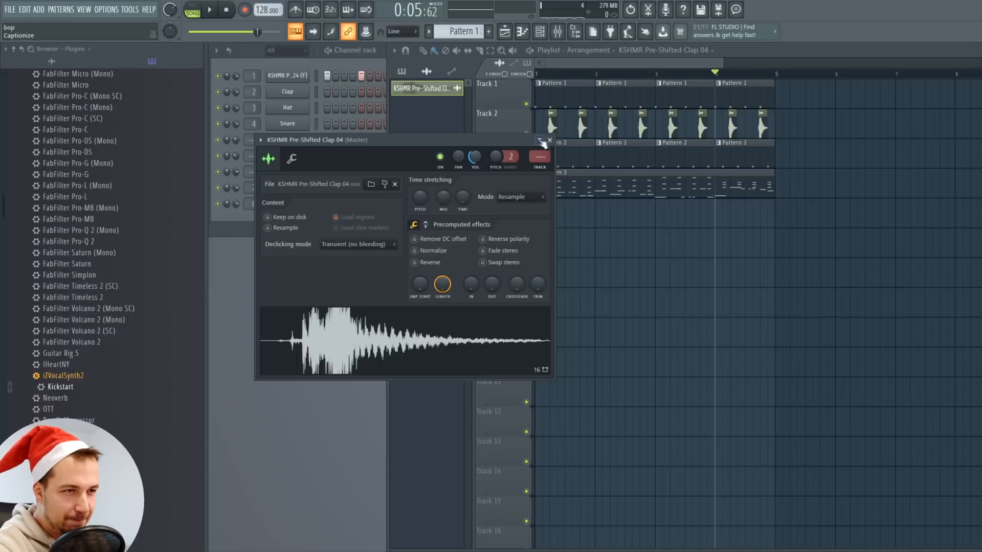
pyautogui.click(542, 142)
# - Add a third Nexus channel and open its piano roll in the new Pattern 4
pyautogui.click(579, 182)
pyautogui.rightClick(291, 204)
pyautogui.click(361, 294)
pyautogui.click(260, 155)
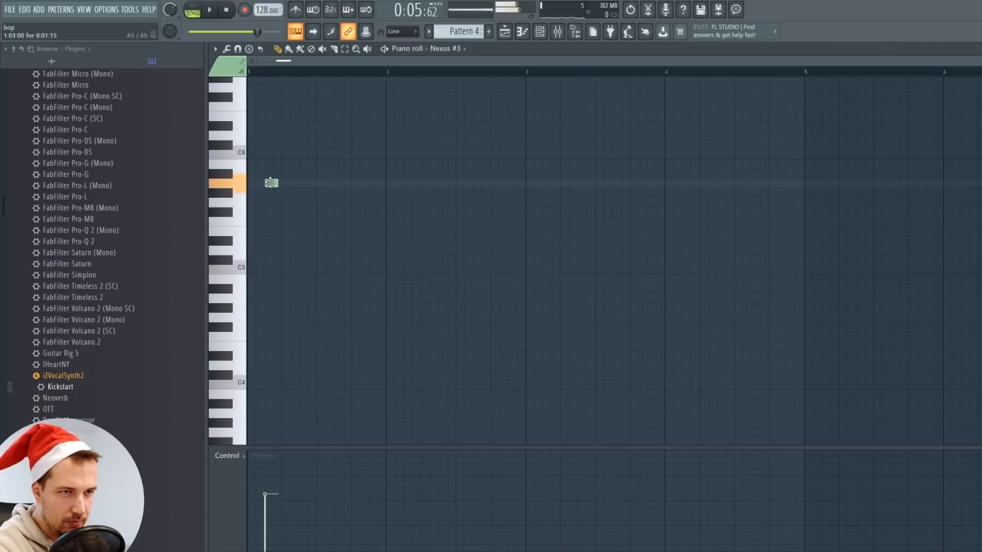
# - Build bar 1's melody from A5, A5, E5, a short F#5 and two more A5 notes, checking the timing during playback
pyautogui.click(324, 183)
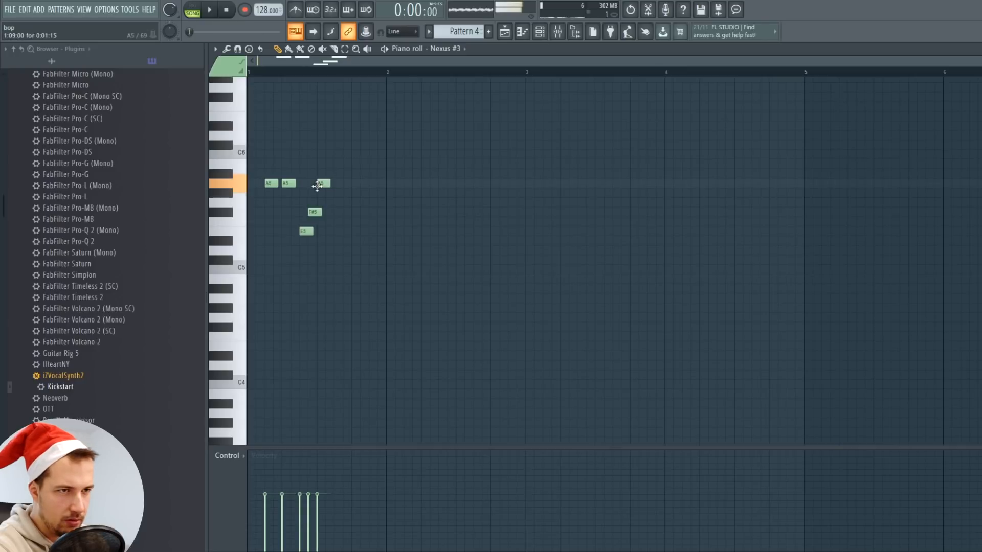
pyautogui.press('space')
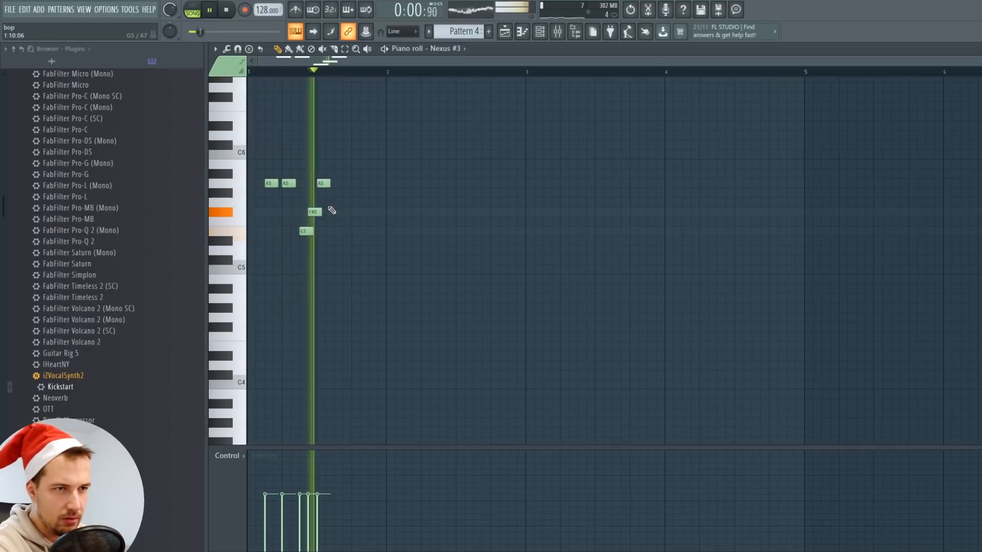
pyautogui.moveTo(324, 183); pyautogui.dragTo(333, 183)
pyautogui.press('space')
pyautogui.press('space')
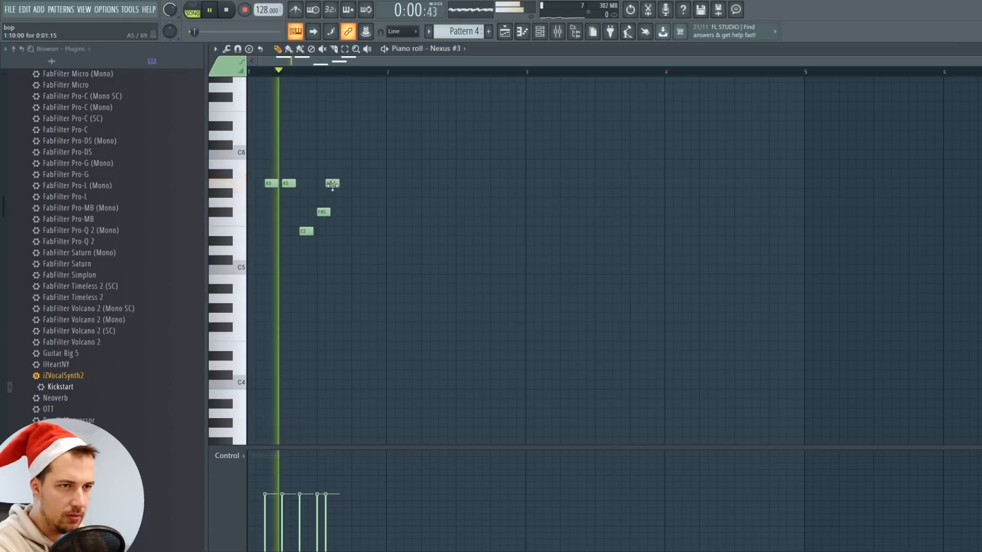
pyautogui.moveTo(329, 213); pyautogui.dragTo(321, 212)
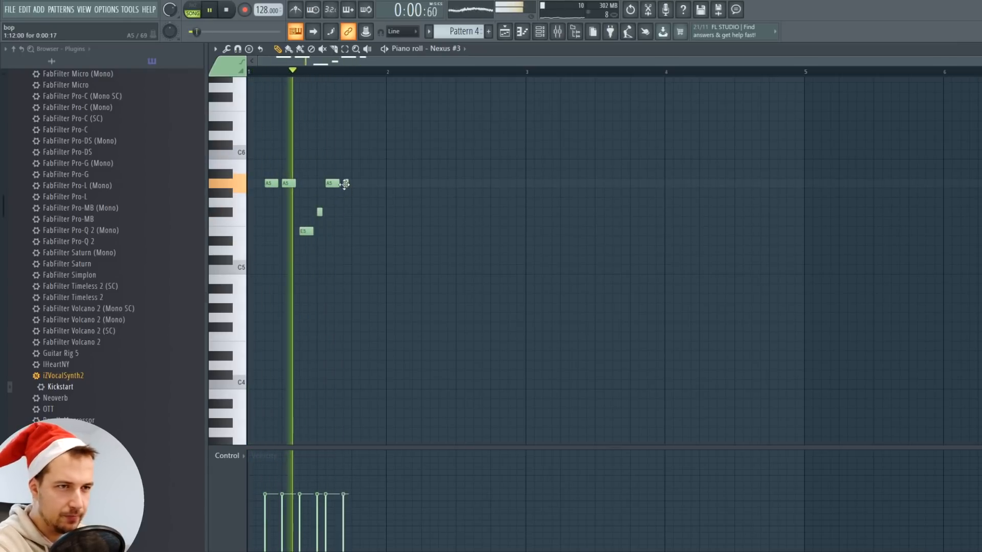
pyautogui.press('space')
pyautogui.click(345, 184)
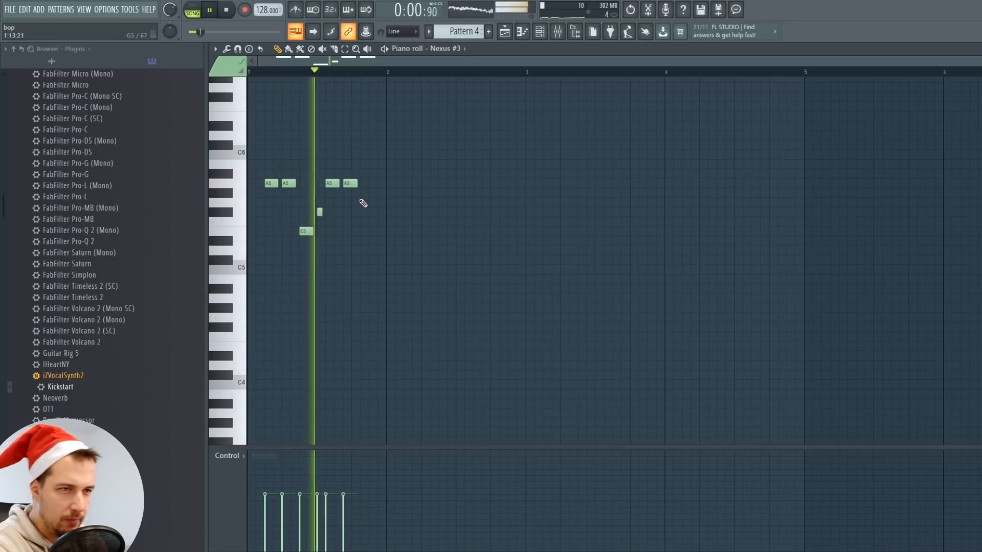
# - Finish bar 1 with a short A5 and an E5, start bar 2 with B5, C#6, B5 and F#5, and play the melody
pyautogui.click(363, 183)
pyautogui.click(373, 231)
pyautogui.click(389, 164)
pyautogui.press('space')
pyautogui.click(406, 145)
pyautogui.click(425, 164)
pyautogui.press('space')
pyautogui.click(439, 183)
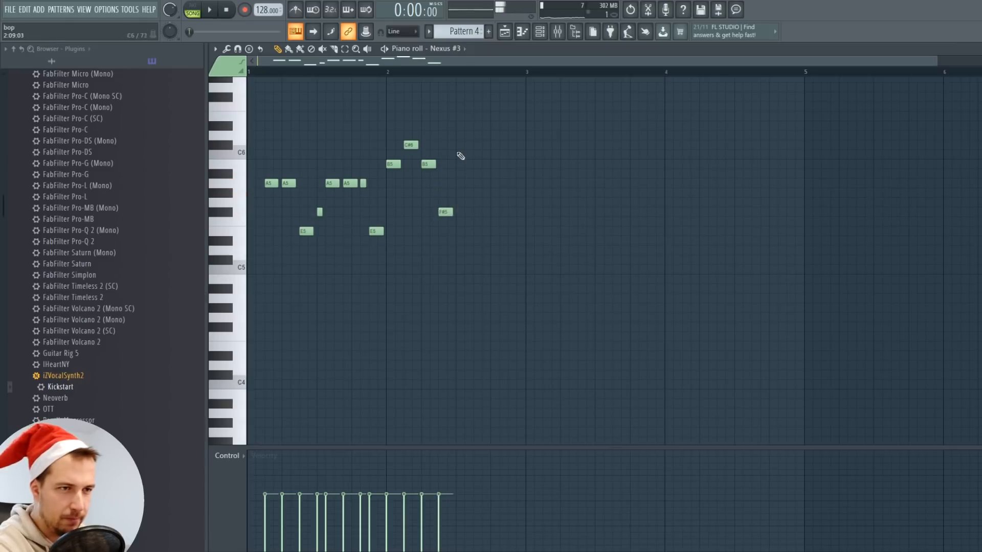
pyautogui.press('space')
pyautogui.press('space')
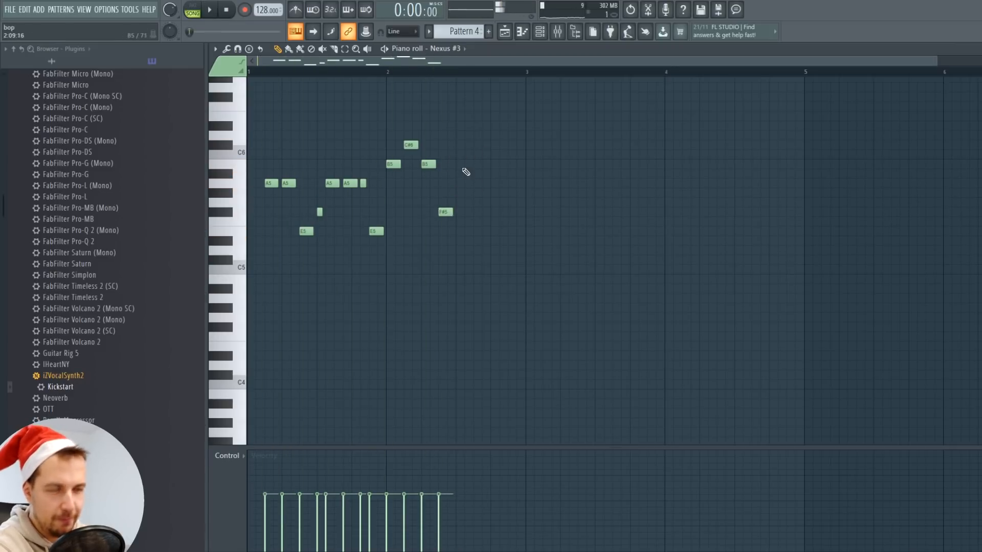
# - Shorten bar 2's F#5 and continue the melody after it with a short B5 and a C#6
pyautogui.moveTo(489, 145); pyautogui.dragTo(480, 146)
pyautogui.moveTo(452, 173)
pyautogui.mouseDown()
pyautogui.moveTo(494, 149)
pyautogui.moveTo(462, 164)
pyautogui.mouseUp()
pyautogui.keyDown('ctrl'); pyautogui.click(497, 182); pyautogui.keyUp('ctrl')
pyautogui.moveTo(486, 146); pyautogui.dragTo(476, 147)
pyautogui.moveTo(479, 145); pyautogui.dragTo(488, 145)
pyautogui.moveTo(452, 213); pyautogui.dragTo(444, 212)
pyautogui.moveTo(463, 164); pyautogui.dragTo(470, 145)
pyautogui.scroll(1, 479, 179)
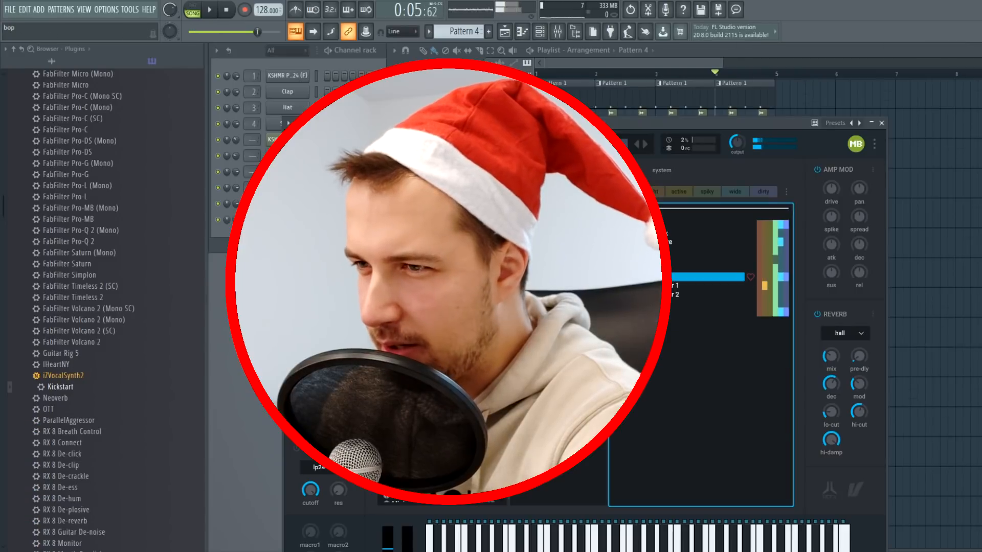
# - Duplicate the whole four-bar arrangement into bars 5 to 8 and play it back
pyautogui.click(214, 11)
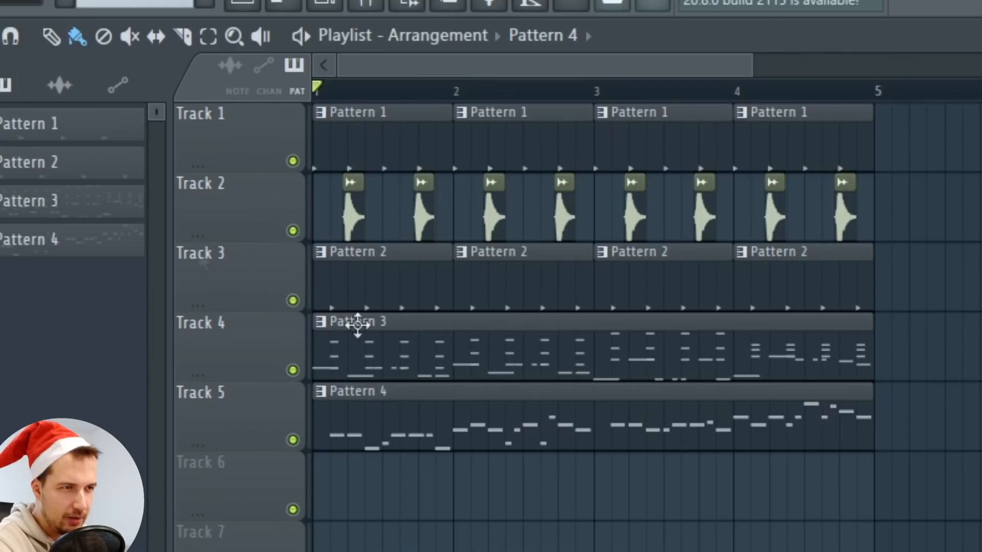
pyautogui.press('space')
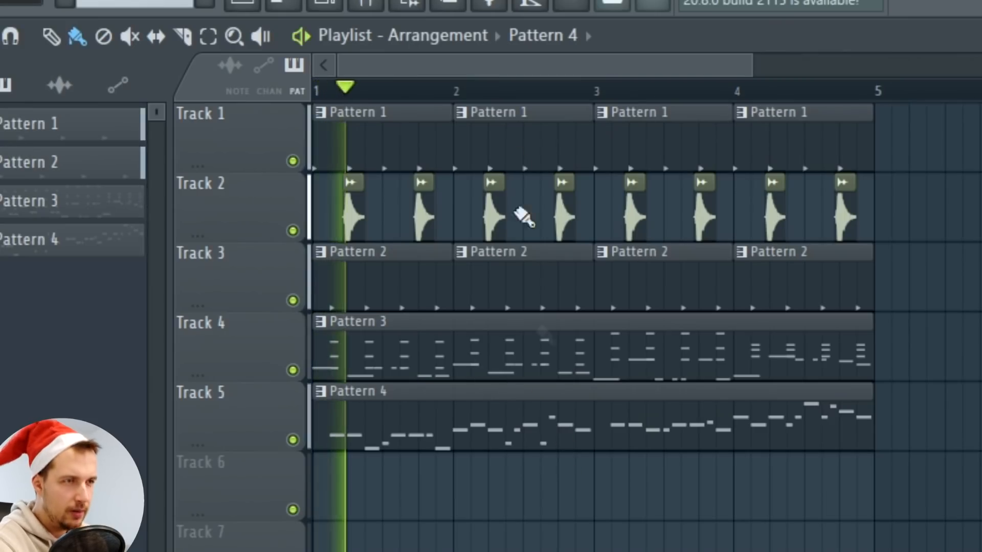
pyautogui.scroll(-2, 475, 90)
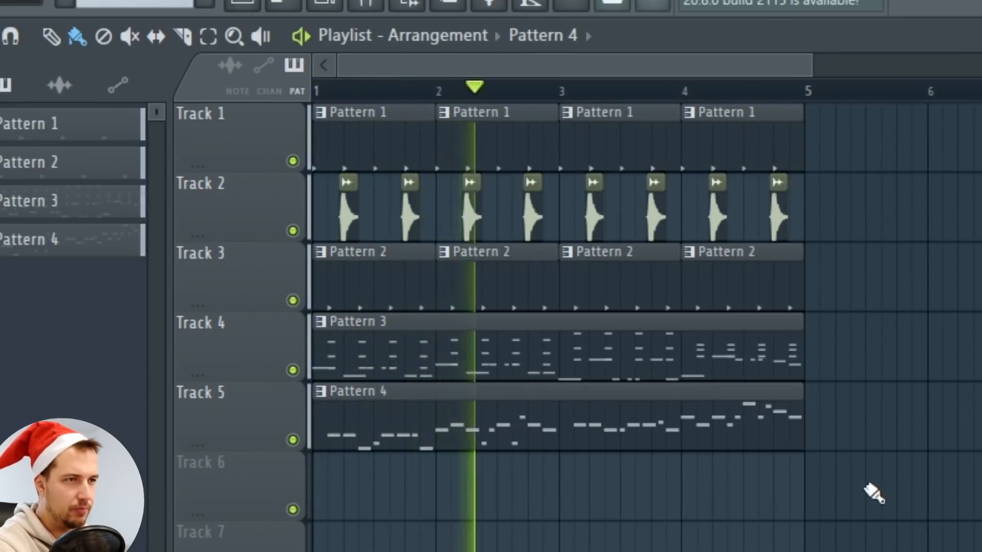
pyautogui.moveTo(869, 492); pyautogui.dragTo(215, 66)
pyautogui.hotkey('ctrl', 'b')
pyautogui.click(871, 504)
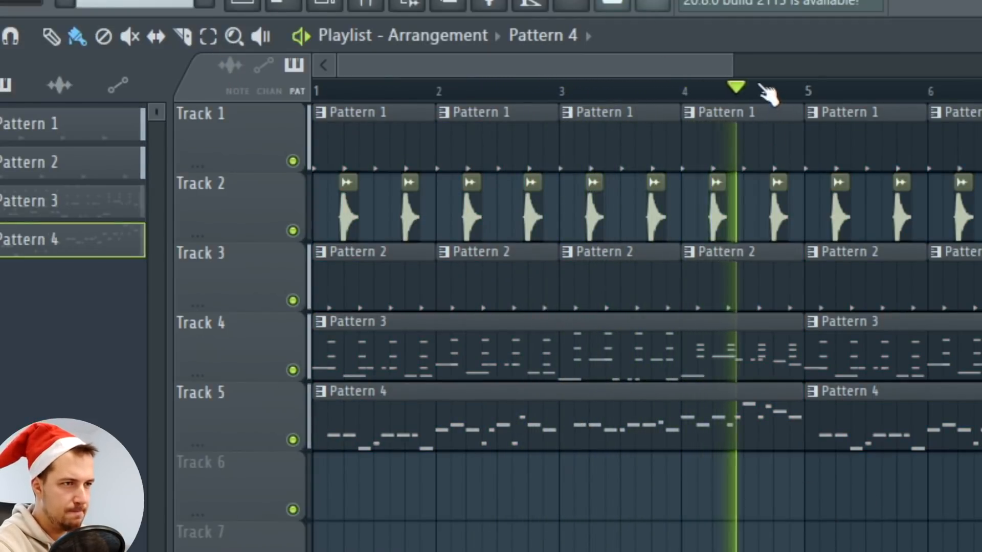
pyautogui.scroll(-1, 767, 97)
pyautogui.scroll(-1, 671, 92)
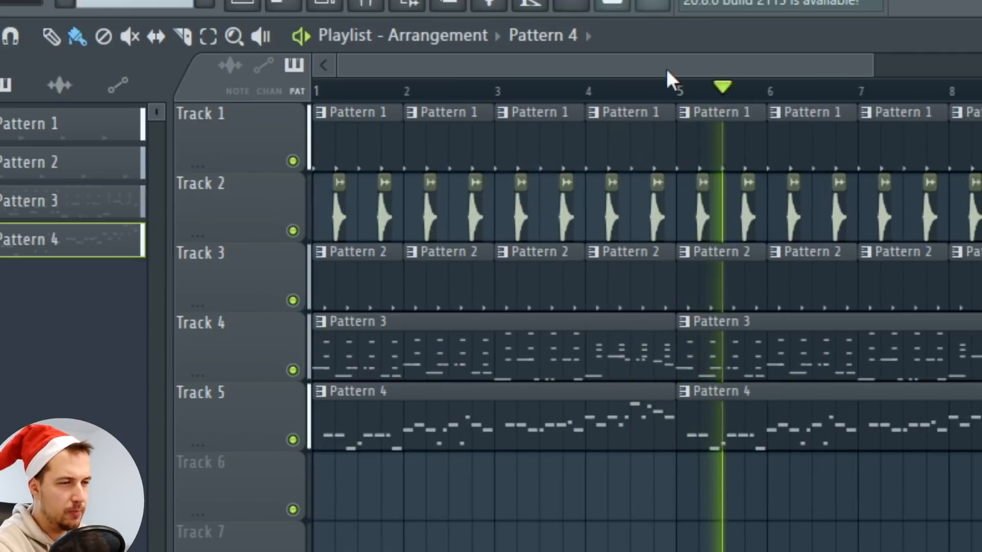
pyautogui.scroll(-3, 659, 82)
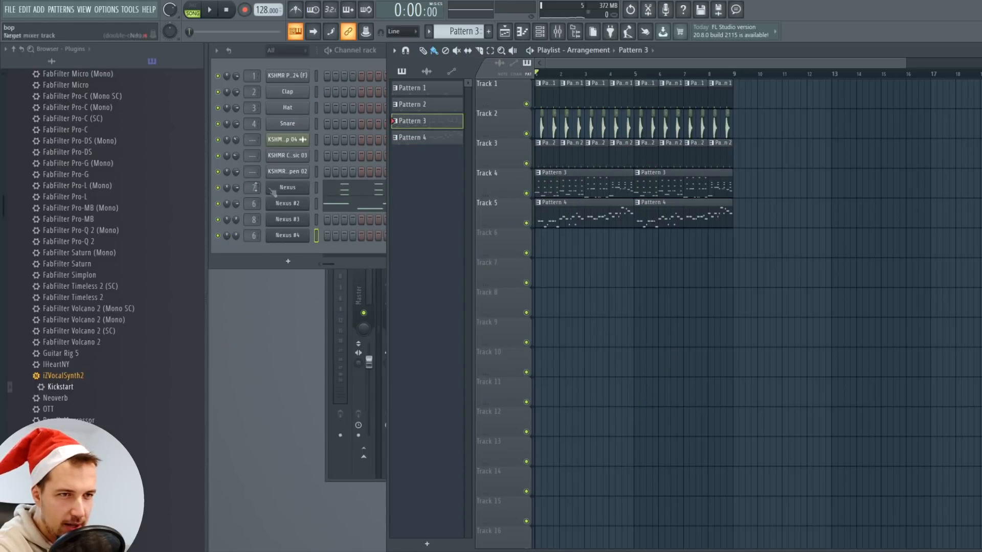
# - Layer the chords with an additional Nexus channel and lower its top chord notes by one octave
pyautogui.rightClick(218, 187)
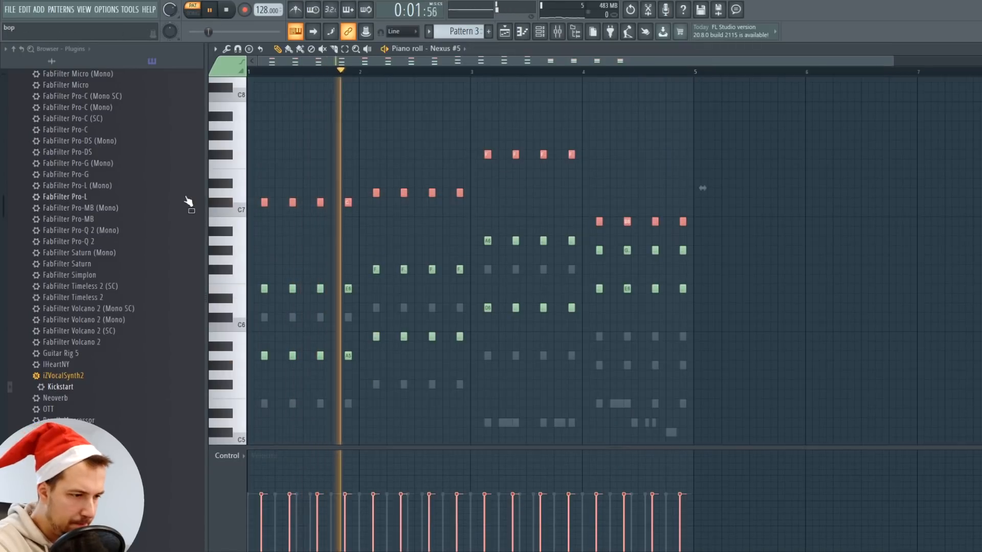
pyautogui.hotkey('ctrl', 'Down')
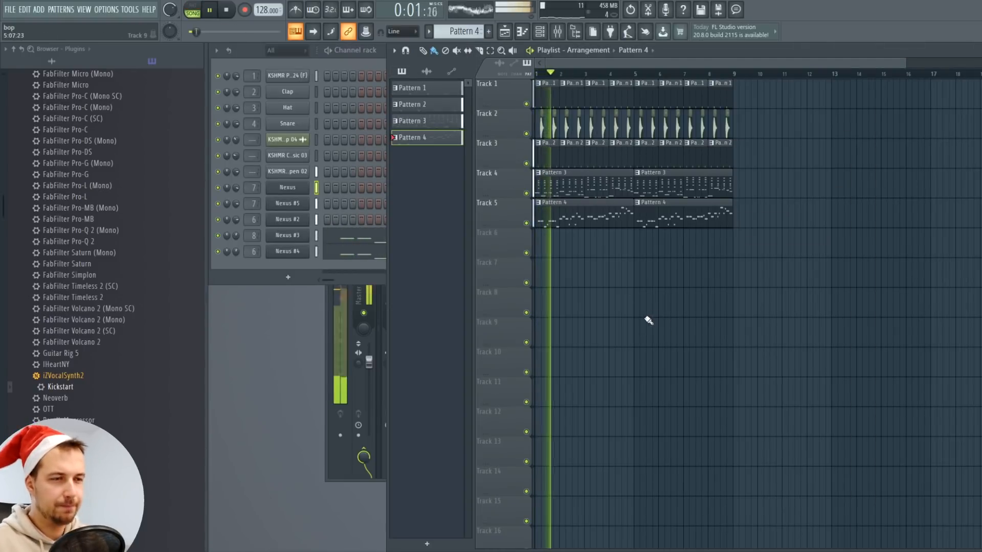
# - Place KSHMR Exhaust 01 from the KSHMR VOL 2 FX Elements at bar 1 of Track 6 and open its sample settings
pyautogui.scroll(15, 65, 270)
pyautogui.scroll(-10, 65, 270)
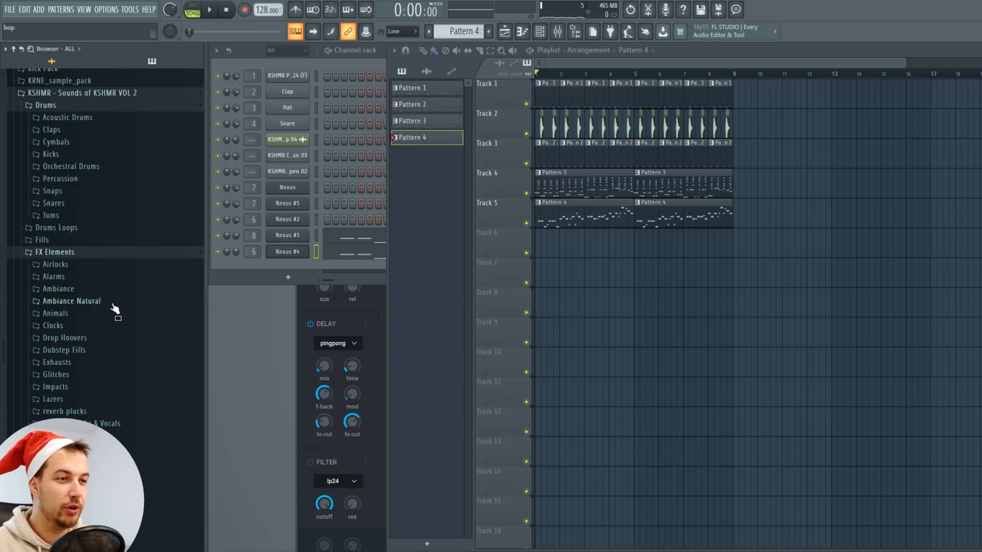
pyautogui.click(89, 384)
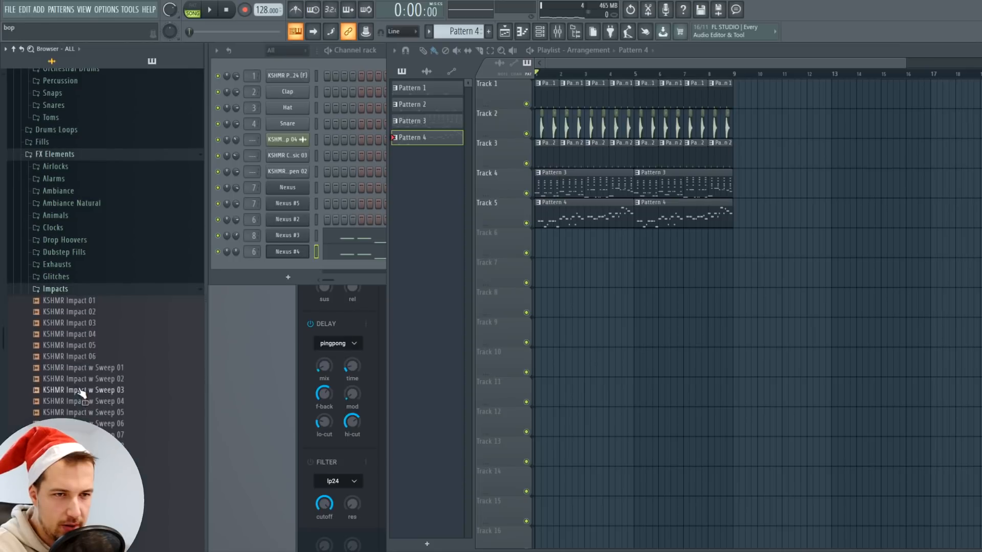
pyautogui.click(77, 265)
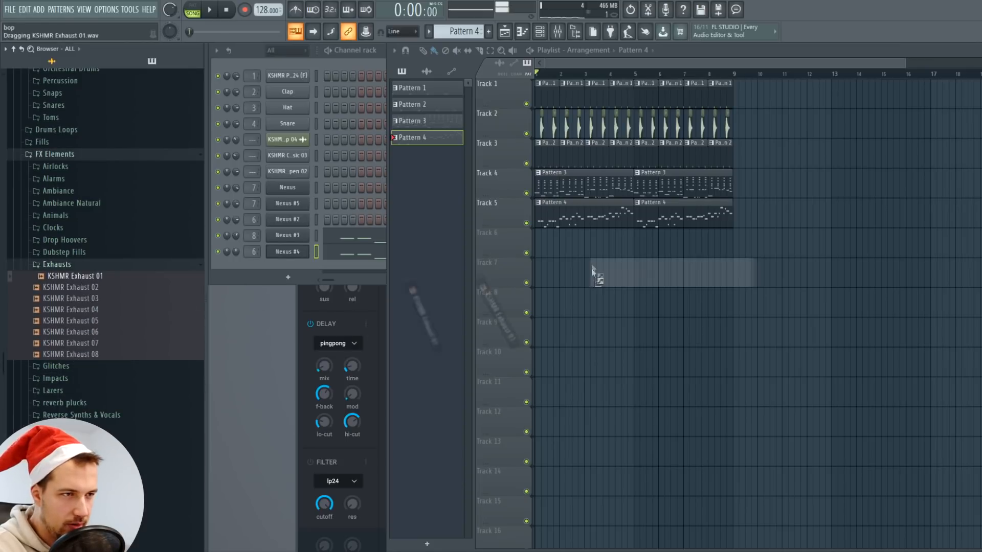
pyautogui.moveTo(593, 271); pyautogui.dragTo(608, 247)
pyautogui.doubleClick(620, 240)
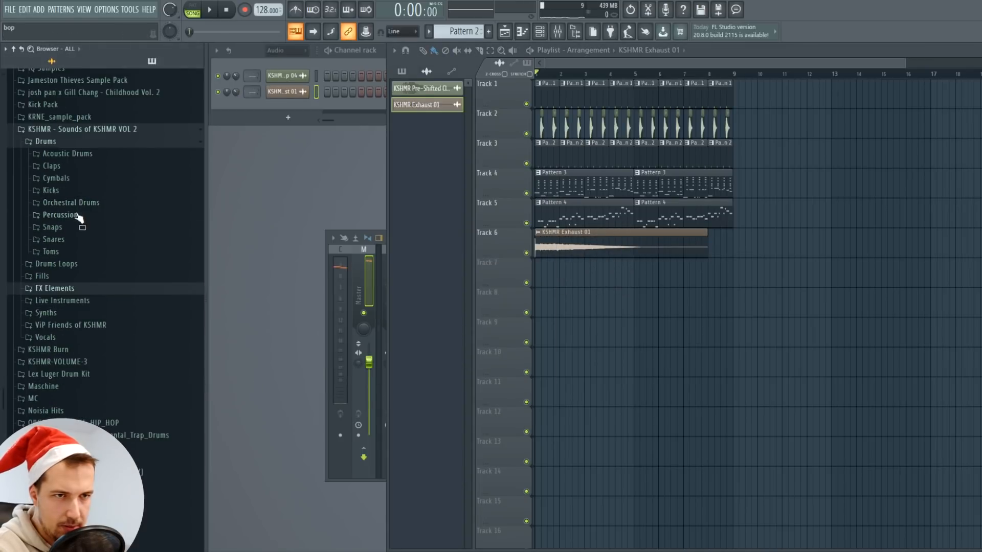
# - Browse the KSHMR percussion samples and place Percussion High 17 (G#) as an audio clip on Track 8 near the end of bar 8
pyautogui.click(77, 239)
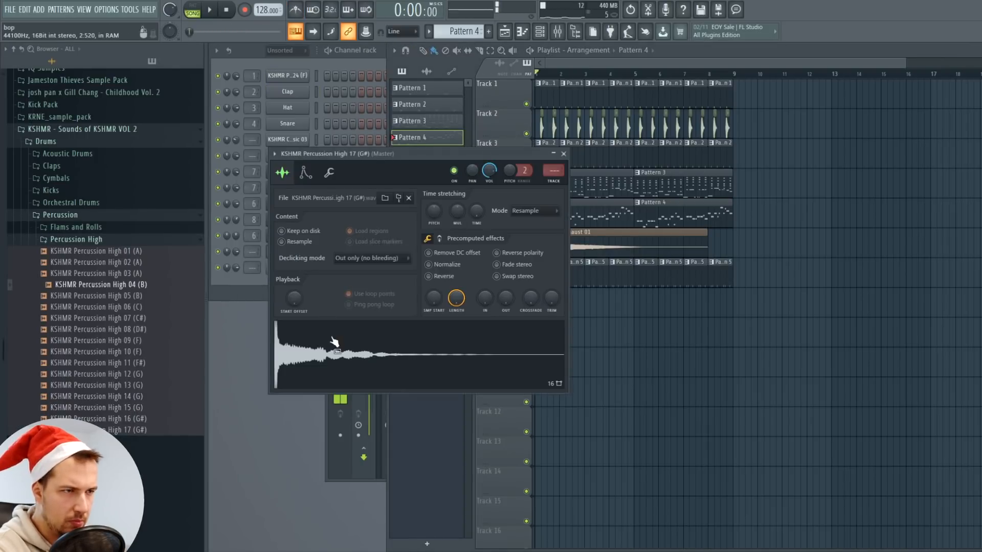
pyautogui.moveTo(307, 348); pyautogui.dragTo(719, 304)
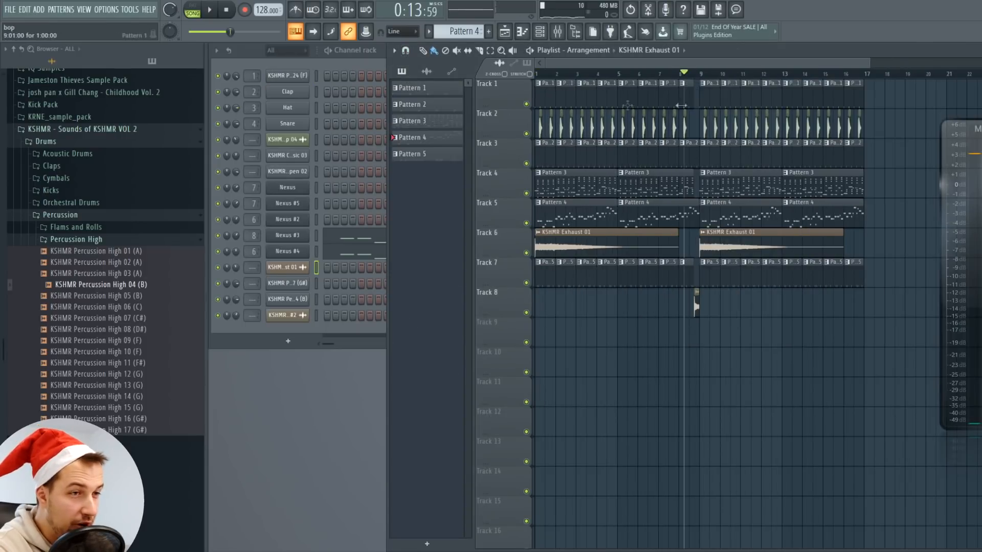
# - Colour Patterns 1 to 5 with a gradient from pink to blue
pyautogui.moveTo(446, 89); pyautogui.dragTo(455, 155)
pyautogui.rightClick(455, 154)
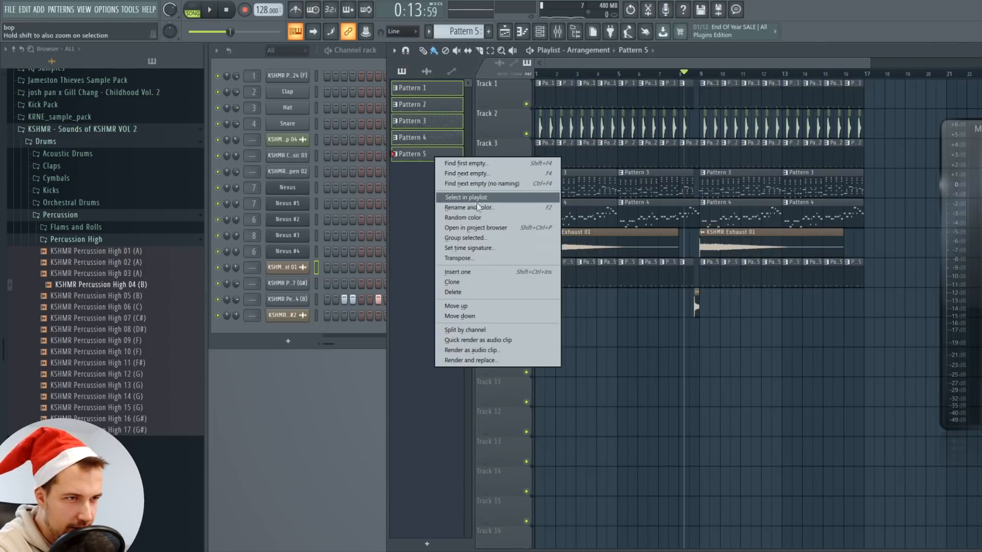
pyautogui.click(481, 208)
pyautogui.click(452, 206)
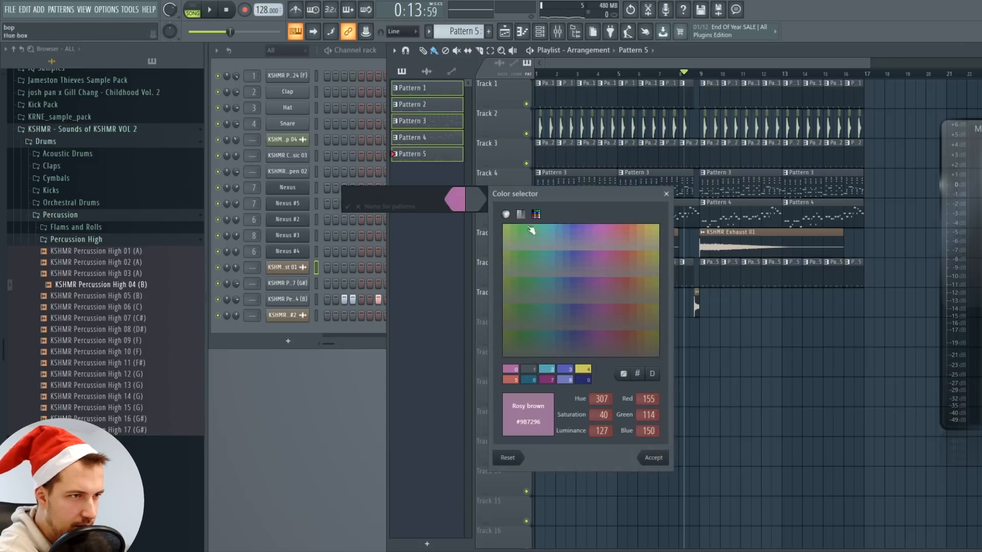
pyautogui.click(609, 240)
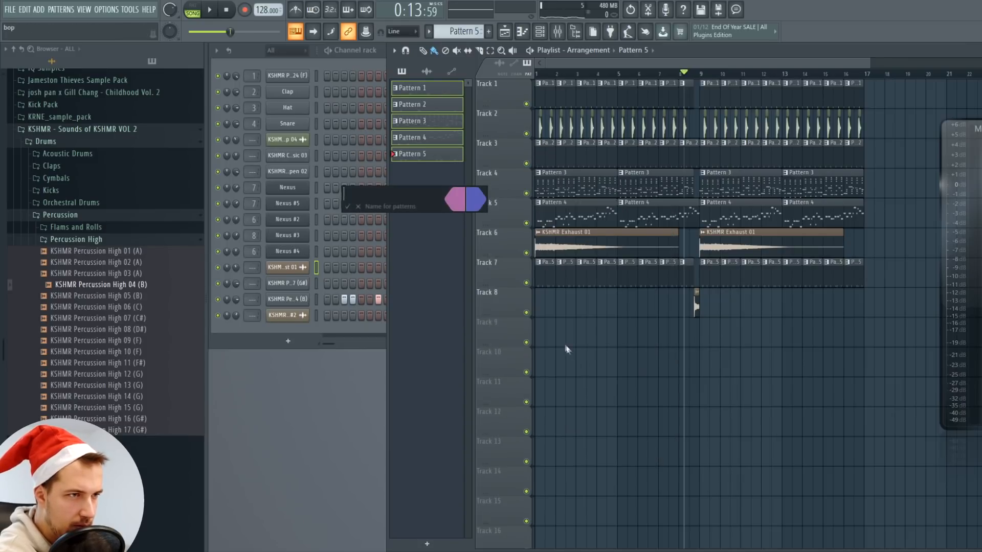
pyautogui.press('Return')
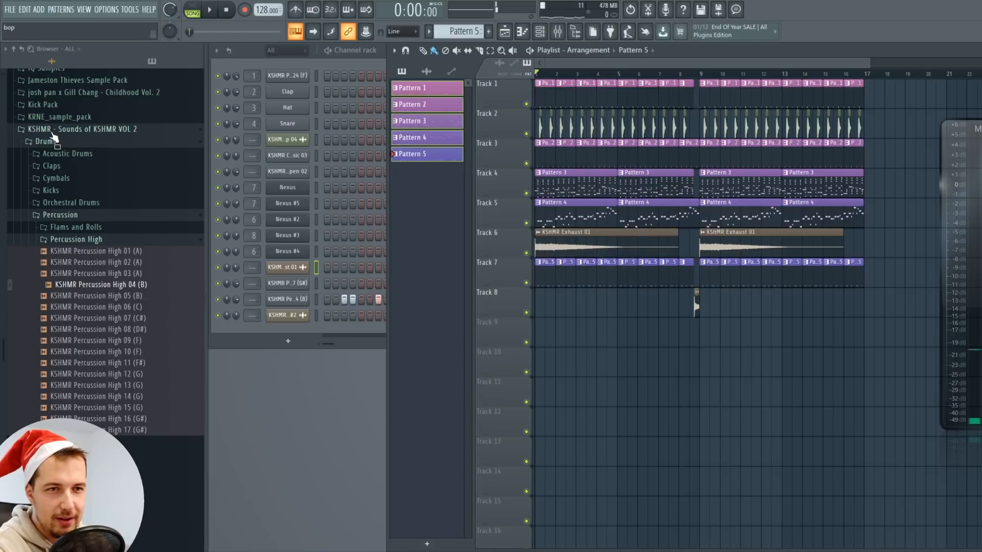
# - Collapse the KSHMR VOL 2 sample folder and look through the other sample packs
pyautogui.click(54, 131)
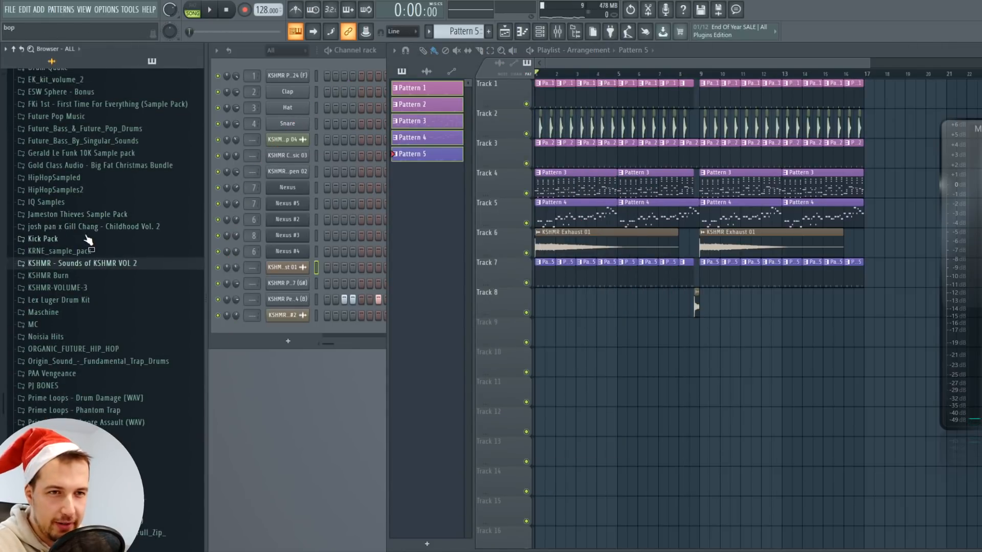
pyautogui.scroll(3, 92, 245)
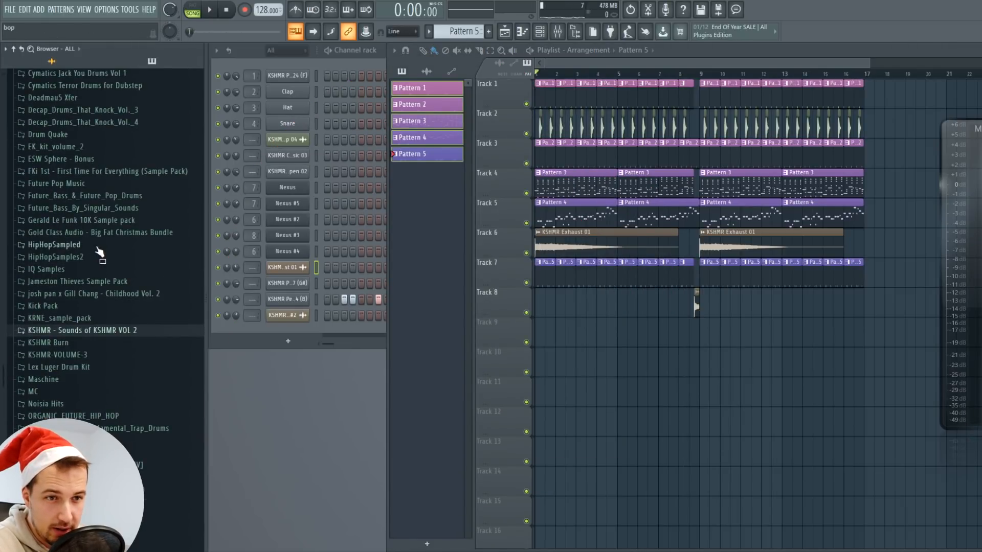
pyautogui.scroll(-9, 97, 249)
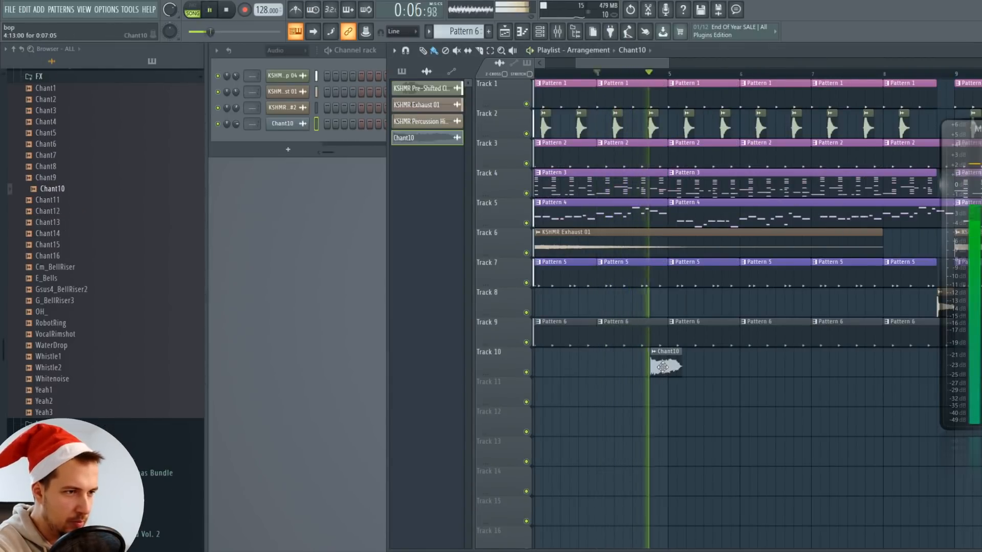
# - Route the Chant10 sample to free mixer track 9, add Fruity Reeverb in its first effect slot, and close the sample settings
pyautogui.doubleClick(667, 351)
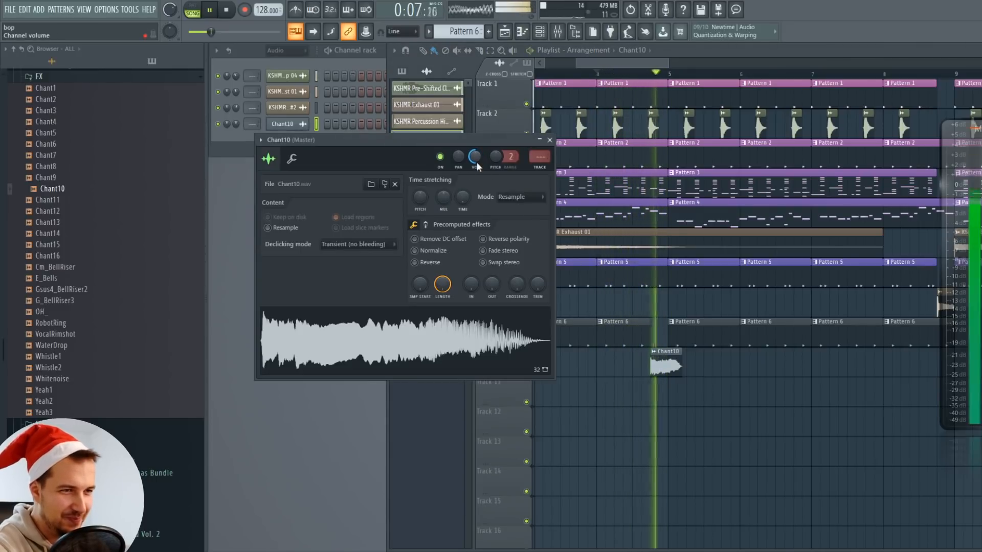
pyautogui.press('space')
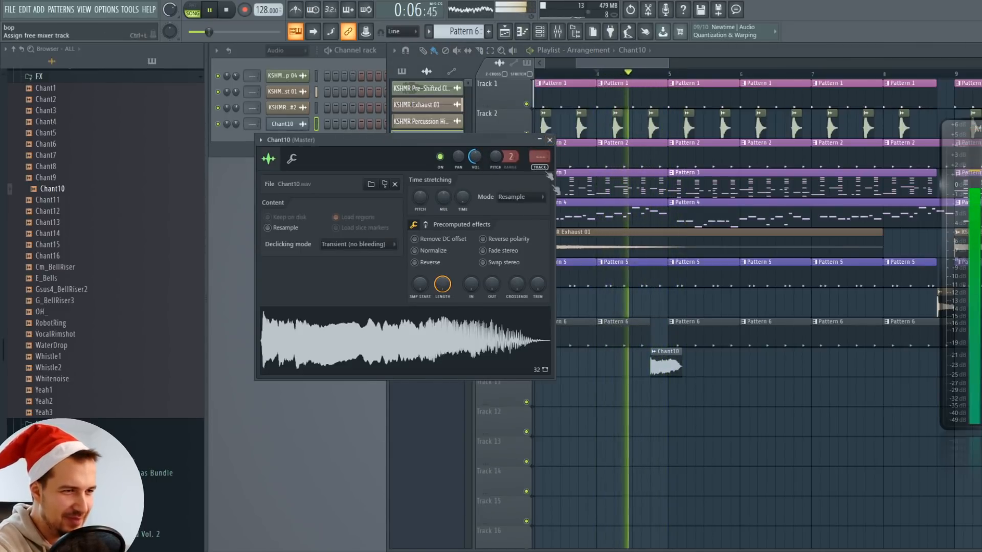
pyautogui.hotkey('ctrl', 'l')
pyautogui.click(808, 266)
pyautogui.click(678, 36)
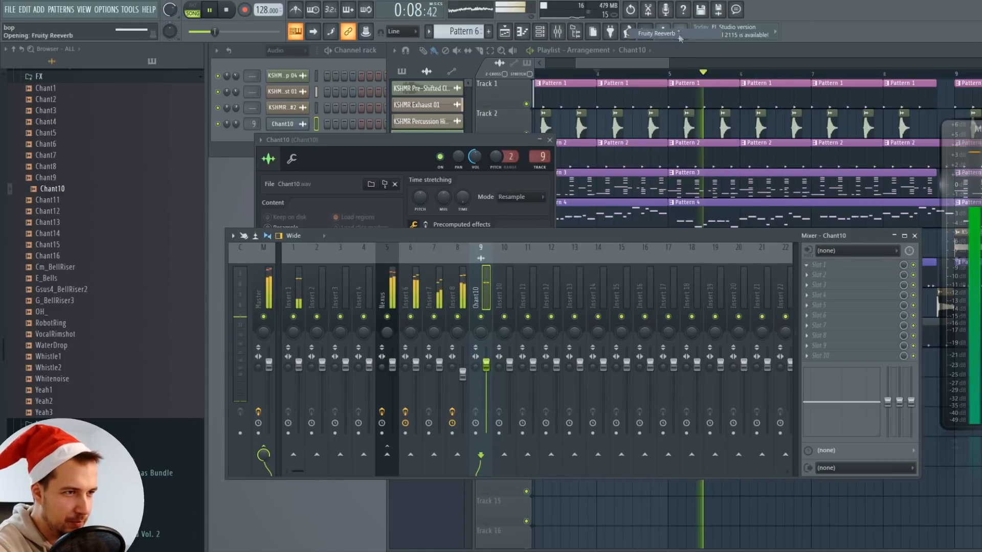
pyautogui.press('space')
pyautogui.press('space')
pyautogui.click(445, 154)
pyautogui.click(550, 140)
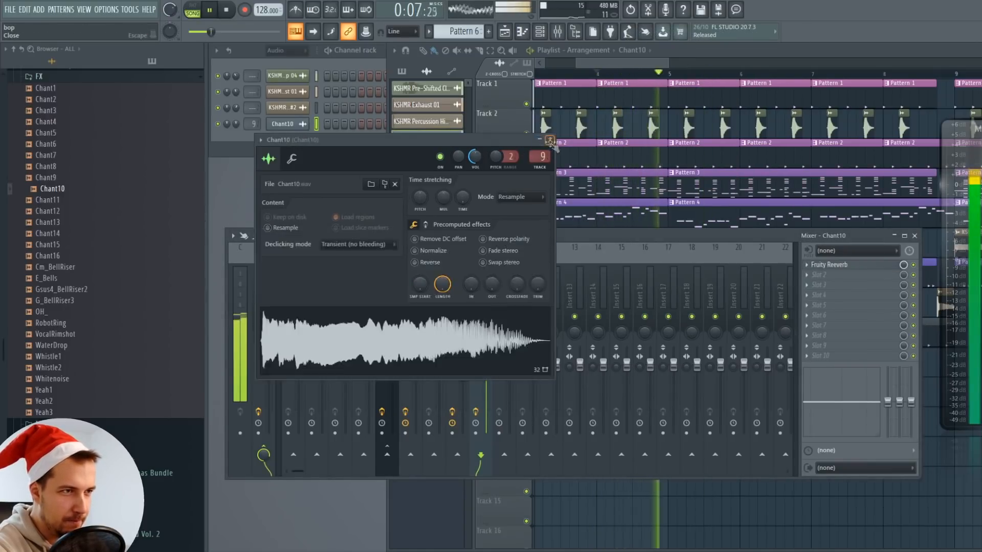
# - Duplicate the Pattern 6 and Chant10 clips on Tracks 9 and 10 so the copies continue from bar 9
pyautogui.click(747, 51)
pyautogui.scroll(-2, 735, 76)
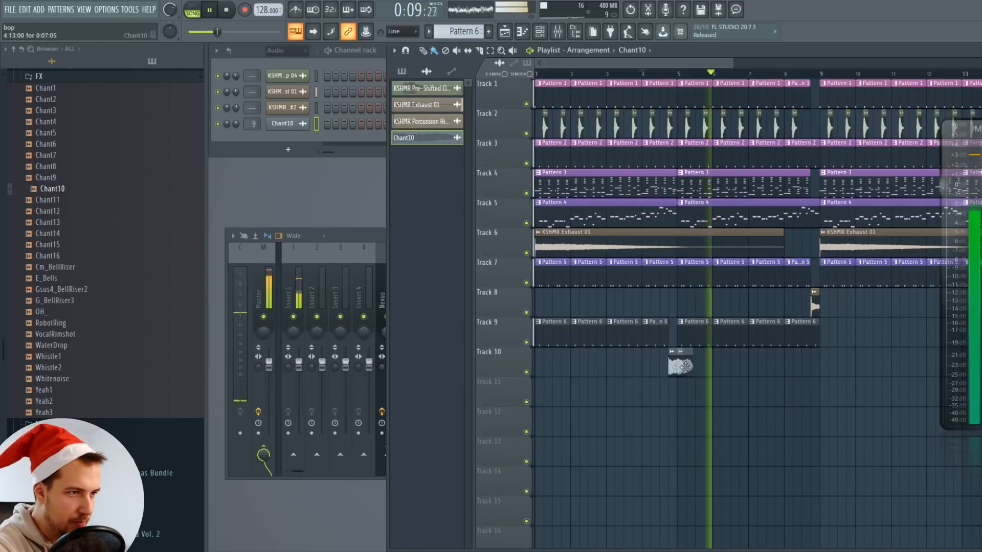
pyautogui.moveTo(834, 347); pyautogui.dragTo(537, 389)
pyautogui.hotkey('ctrl', 'b')
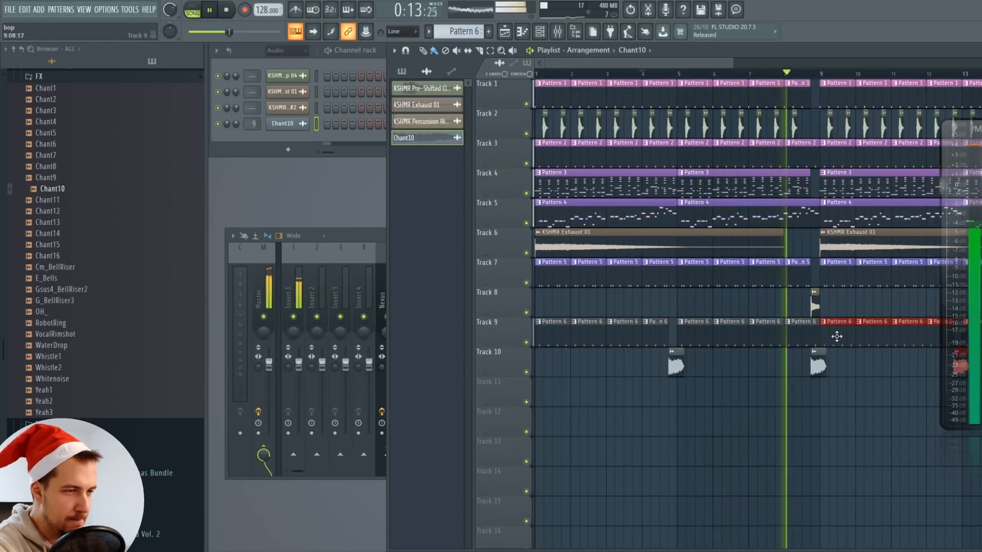
pyautogui.moveTo(681, 64); pyautogui.dragTo(711, 65)
pyautogui.doubleClick(739, 365)
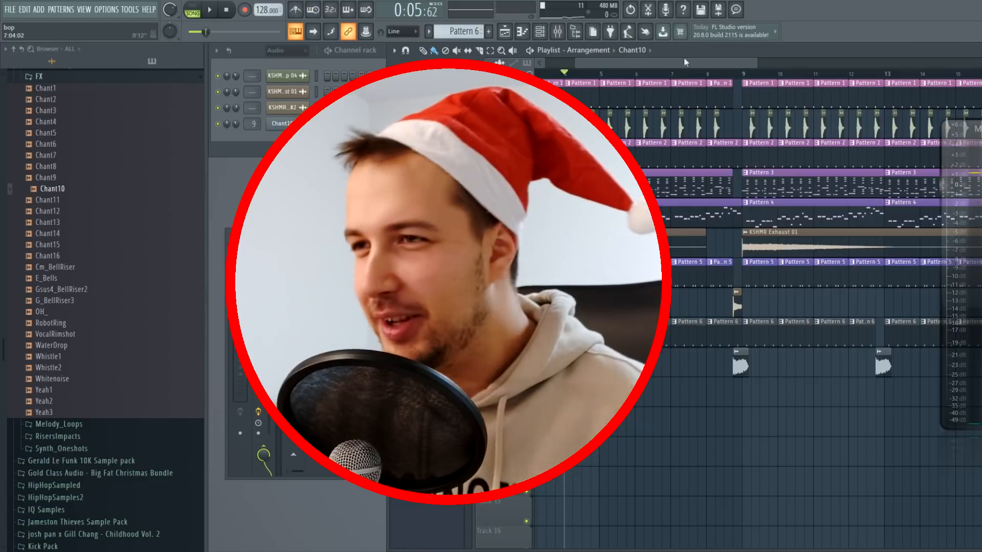
# - Collapse the FX folder and the Future_Bass_By_Singular_Sounds sample pack, showing the arrangement around its end at bar 17
pyautogui.moveTo(690, 66); pyautogui.dragTo(748, 74)
pyautogui.scroll(-2, 748, 77)
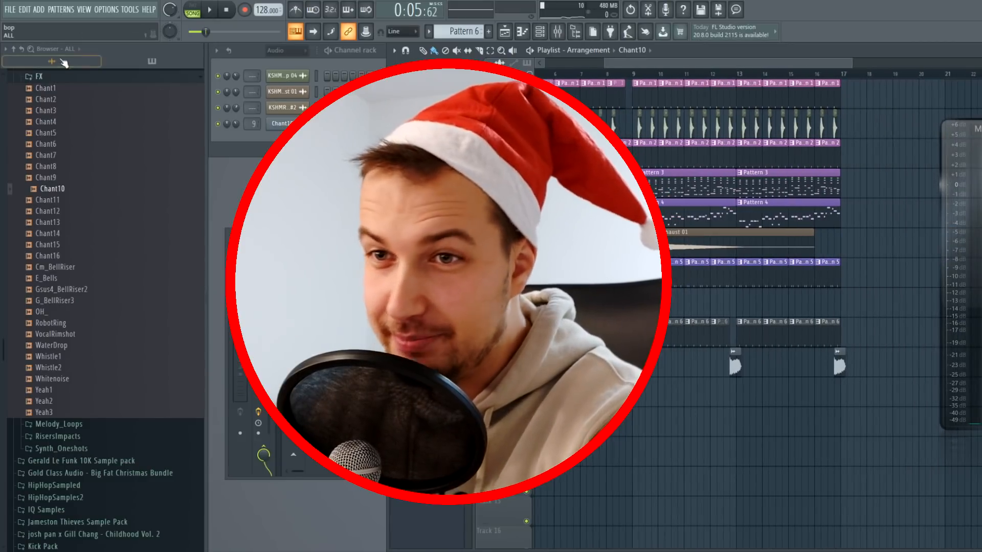
pyautogui.click(75, 76)
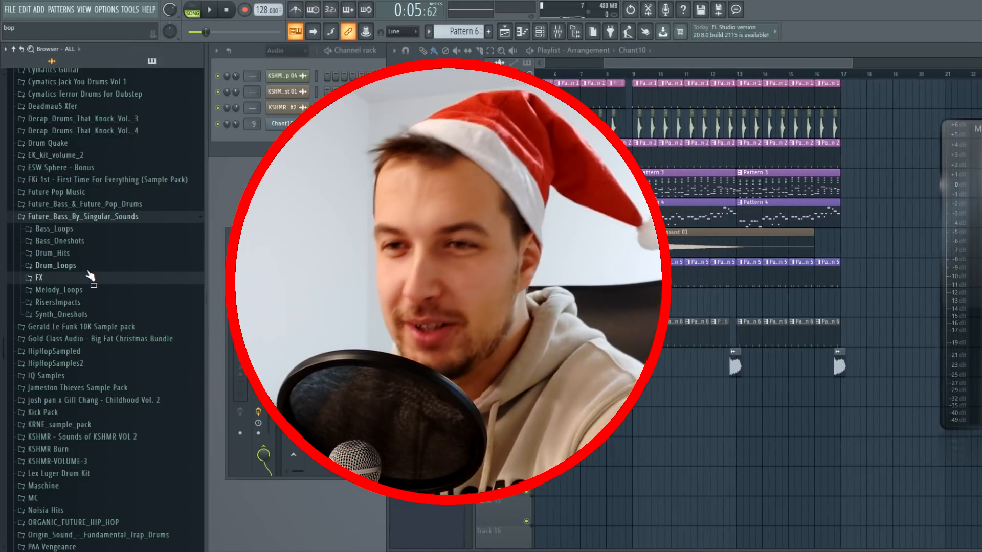
pyautogui.click(77, 216)
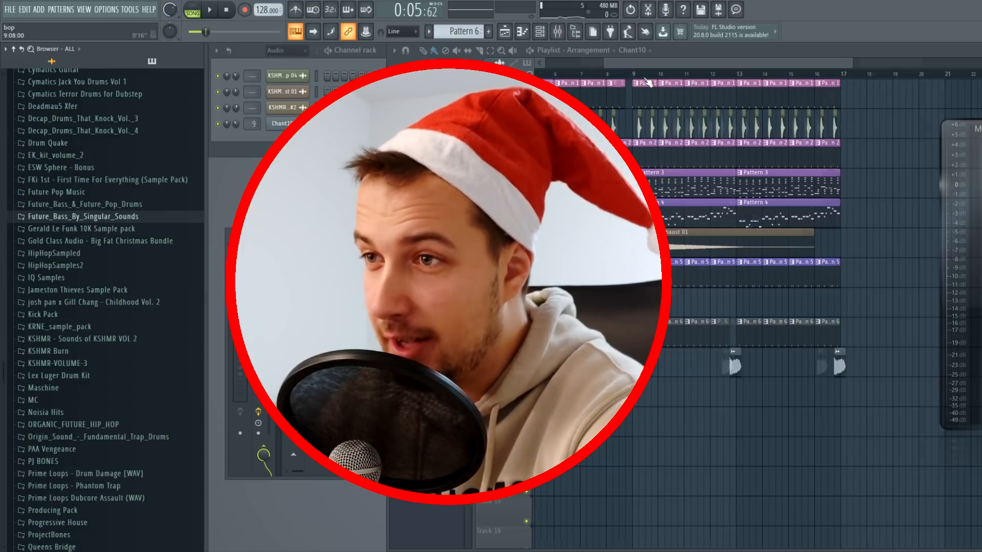
pyautogui.scroll(-2, 654, 68)
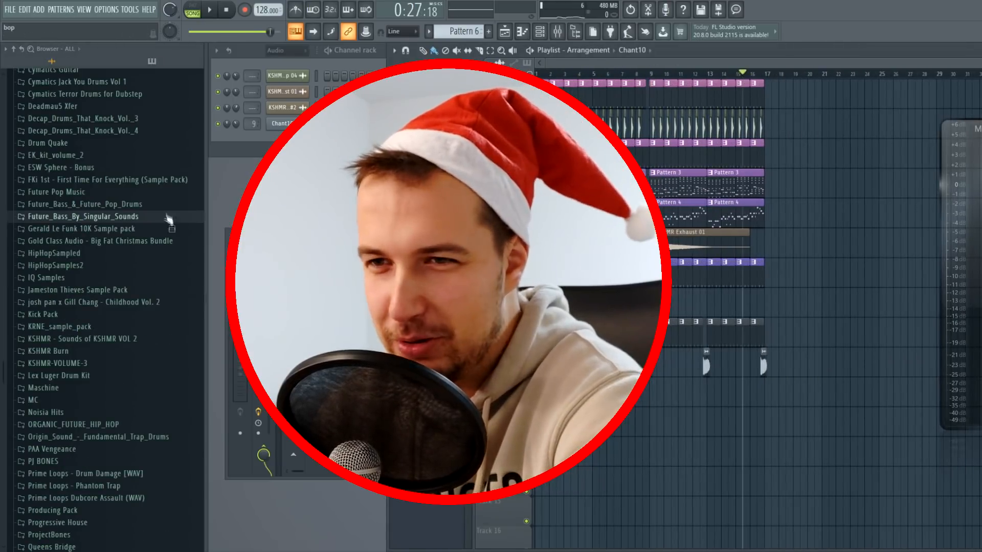
# - Load Gross Beat in slot 9 of the Master mixer track and bend its Basic 10 time curve downward during playback
pyautogui.click(558, 31)
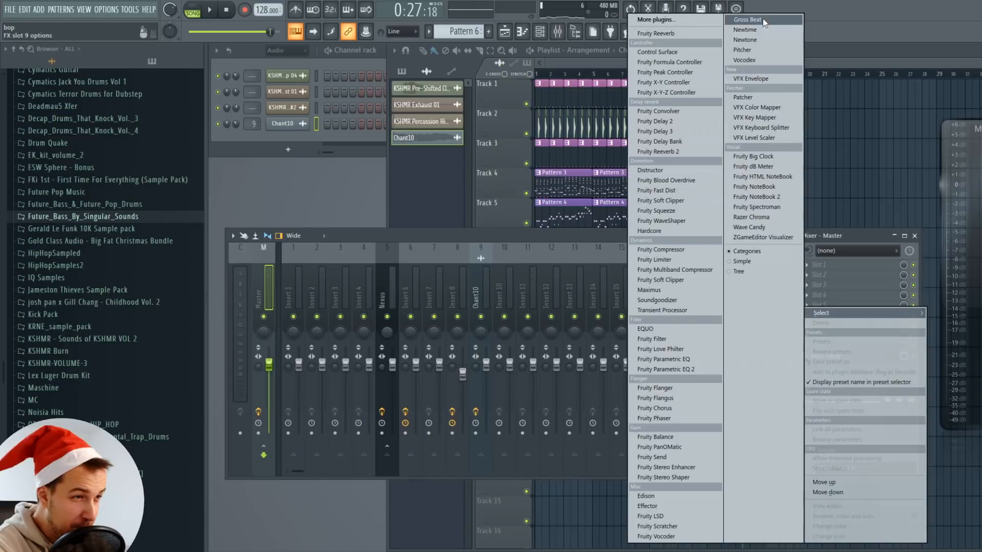
pyautogui.click(762, 21)
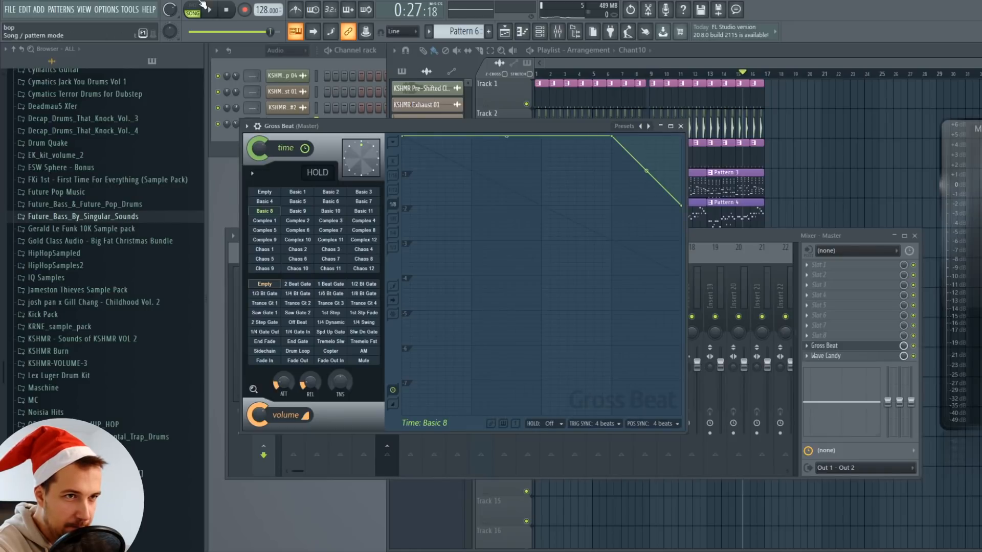
pyautogui.click(204, 6)
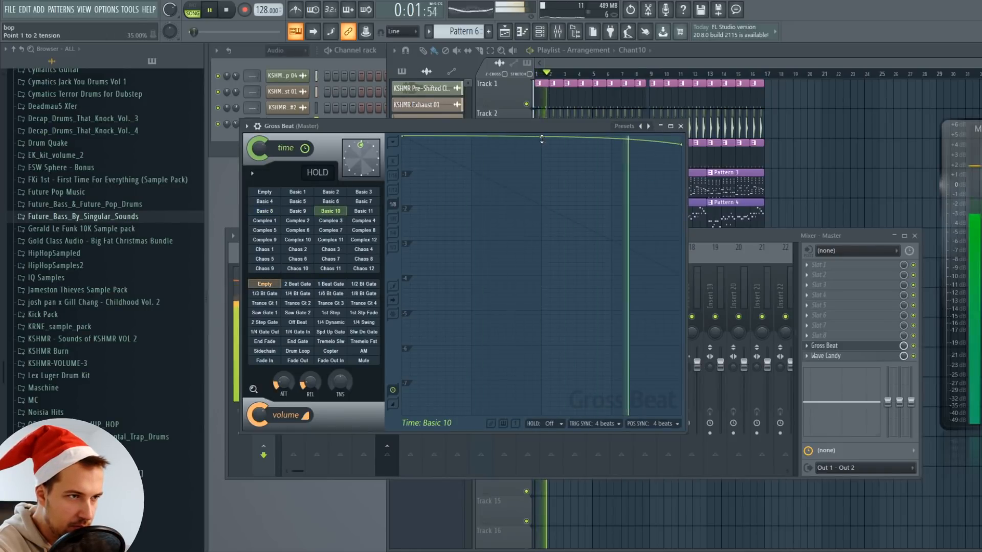
pyautogui.moveTo(541, 139); pyautogui.dragTo(542, 168)
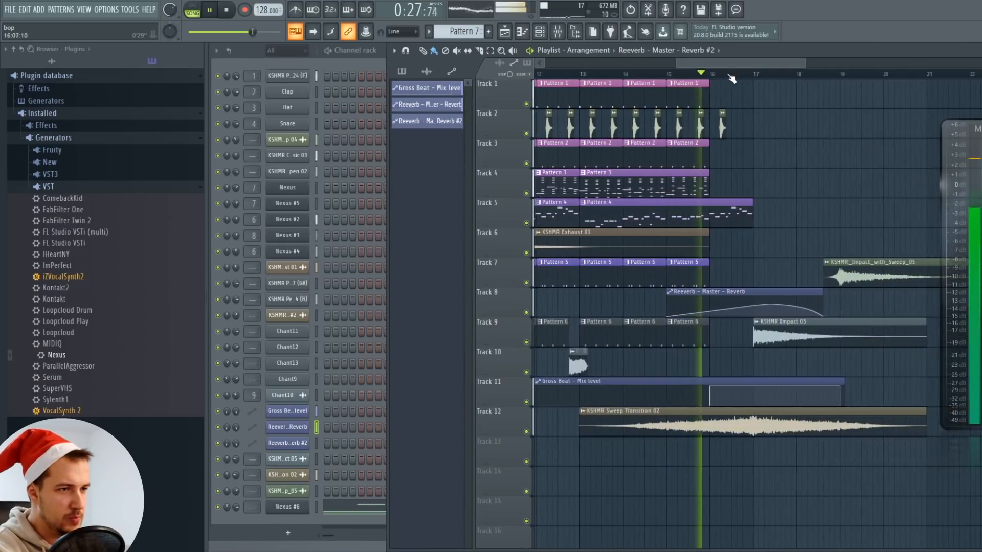
# - Play back the transition from about bar 15 to bar 20, checking the reverb automation, impacts and Pattern 7
pyautogui.moveTo(730, 64); pyautogui.dragTo(755, 69)
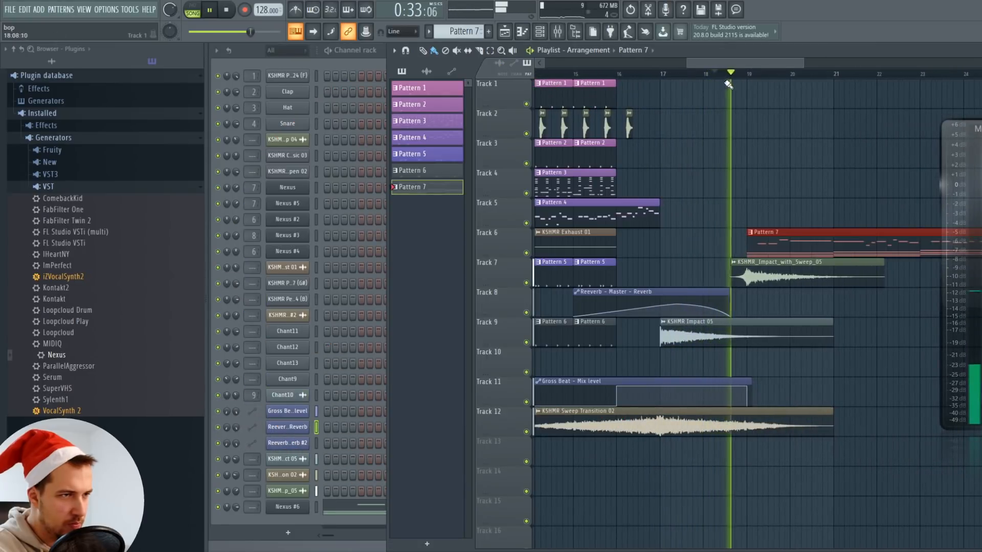
pyautogui.moveTo(734, 63); pyautogui.dragTo(745, 67)
pyautogui.keyDown('ctrl'); pyautogui.click(784, 148); pyautogui.keyUp('ctrl')
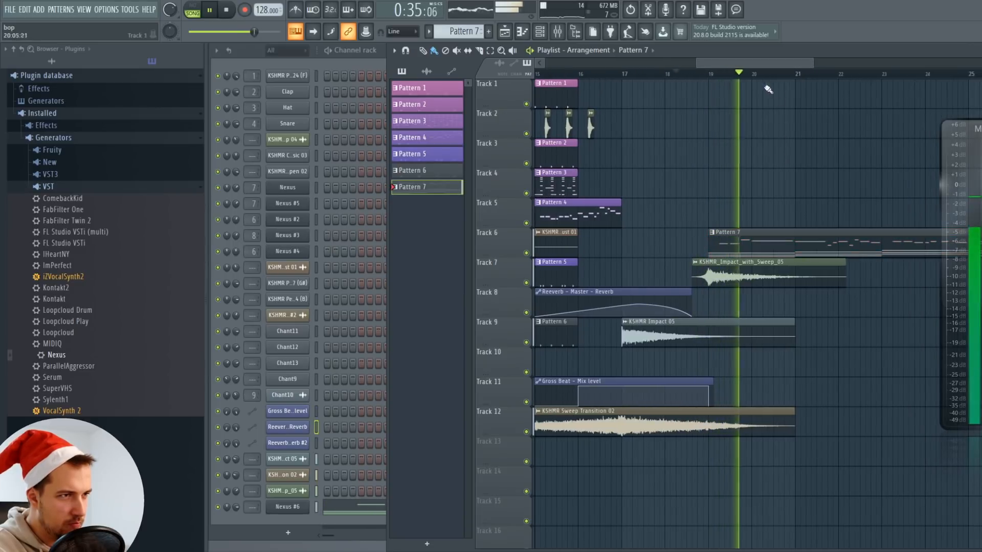
pyautogui.scroll(-2, 758, 78)
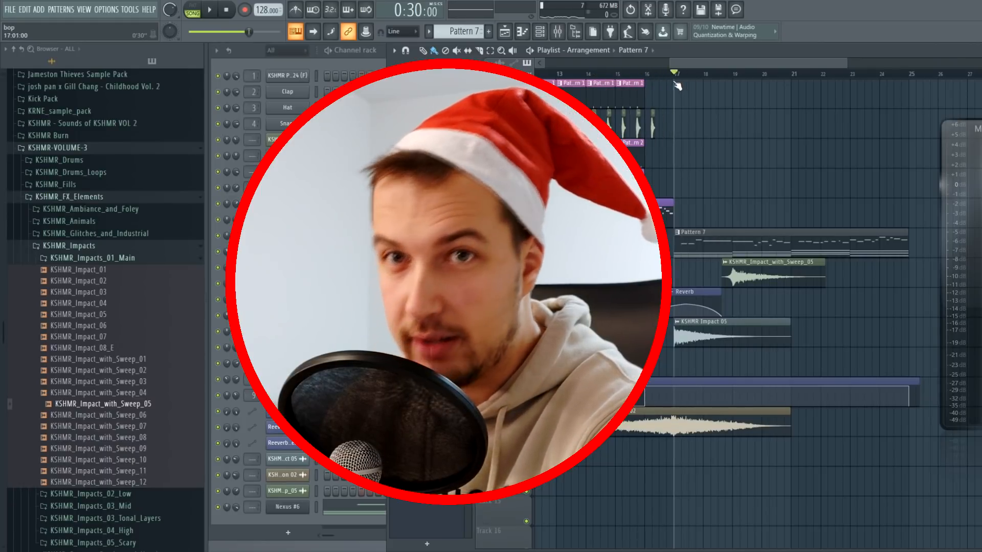
pyautogui.click(660, 84)
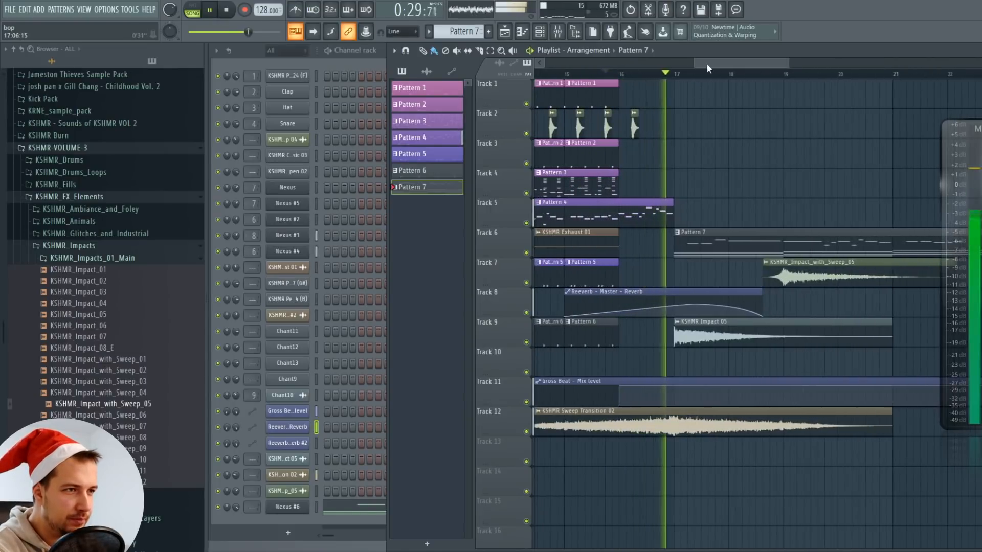
pyautogui.scroll(3, 706, 66)
pyautogui.press('space')
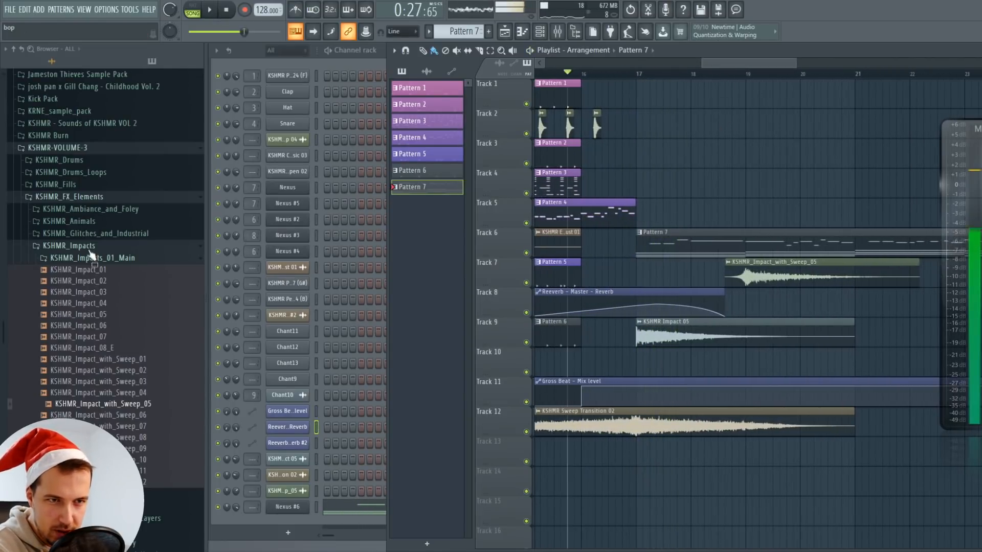
# - Place KSHMR_Glitch_04 from the KSHMR Volume 3 glitches folder on Track 4 at bar 17
pyautogui.click(94, 245)
pyautogui.click(94, 234)
pyautogui.click(102, 258)
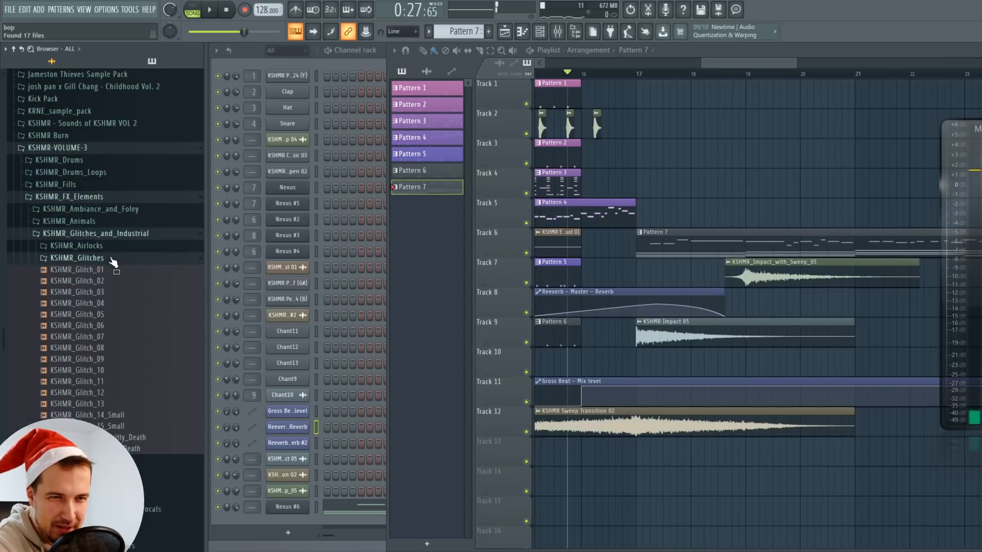
pyautogui.moveTo(116, 303); pyautogui.dragTo(652, 184)
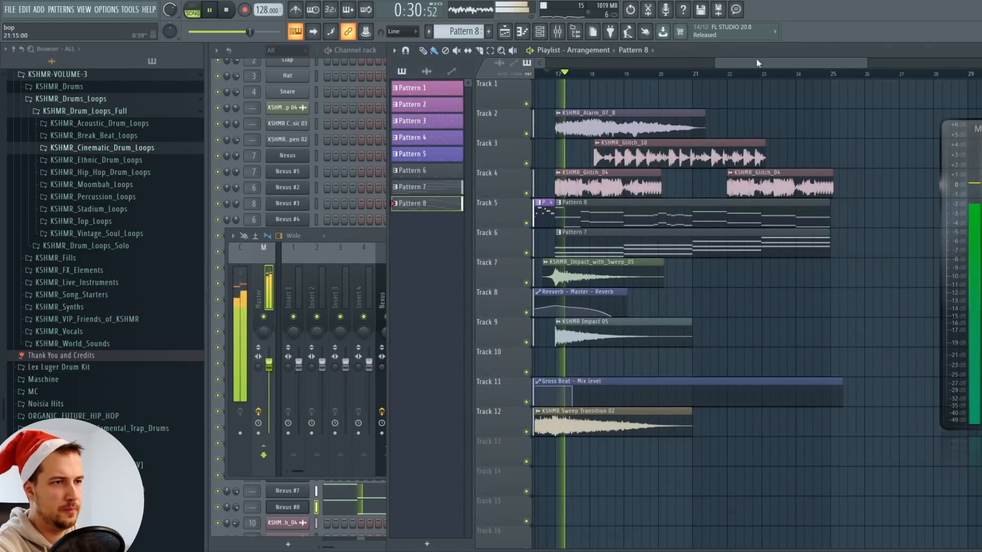
# - Close the mixer and set the Nexus #8 channel volume to 98%
pyautogui.moveTo(756, 57); pyautogui.dragTo(744, 60)
pyautogui.click(354, 236)
pyautogui.click(914, 236)
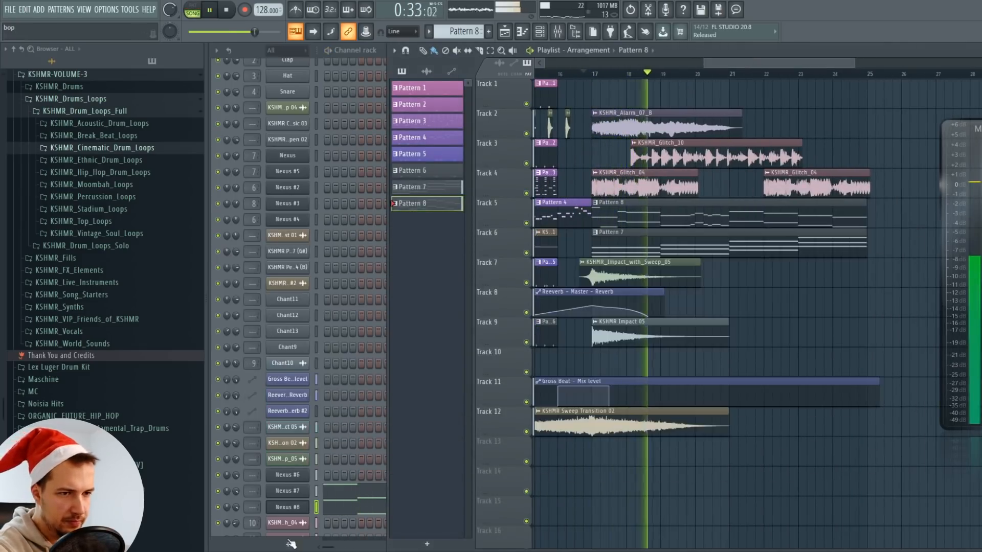
pyautogui.click(237, 507)
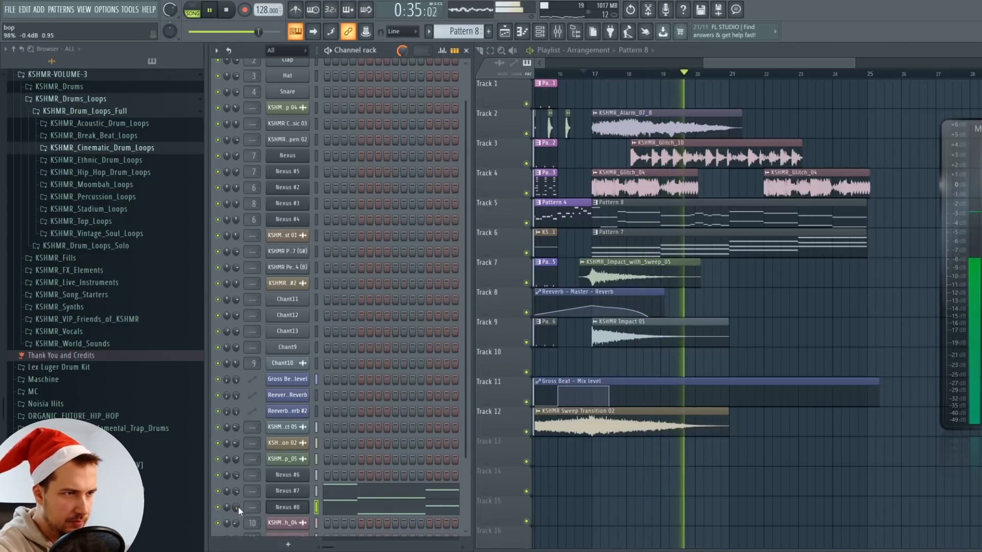
# - Try the Nexus #8 melody in Pattern 8 an octave lower and raise its notes back by one octave
pyautogui.moveTo(745, 63); pyautogui.dragTo(768, 79)
pyautogui.click(376, 505)
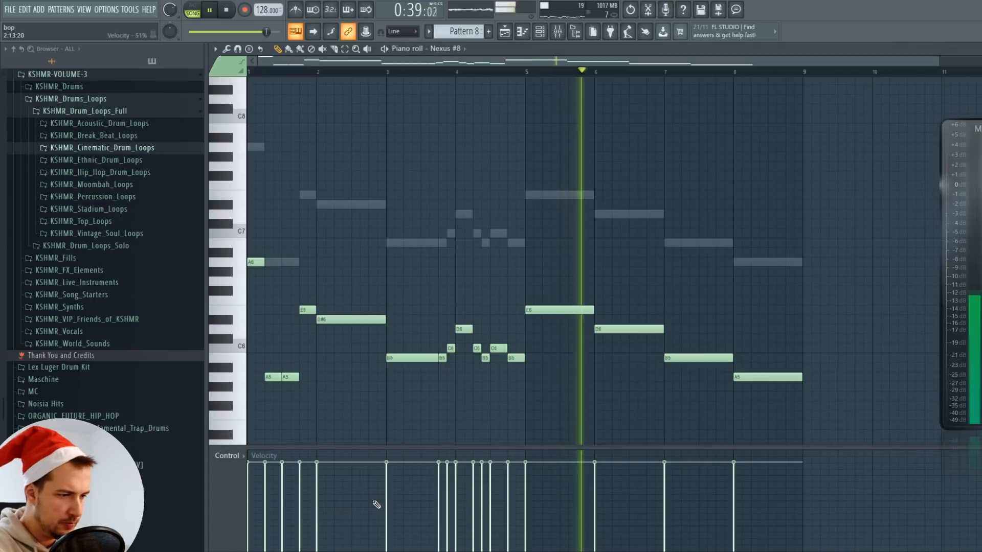
pyautogui.scroll(-6, 734, 365)
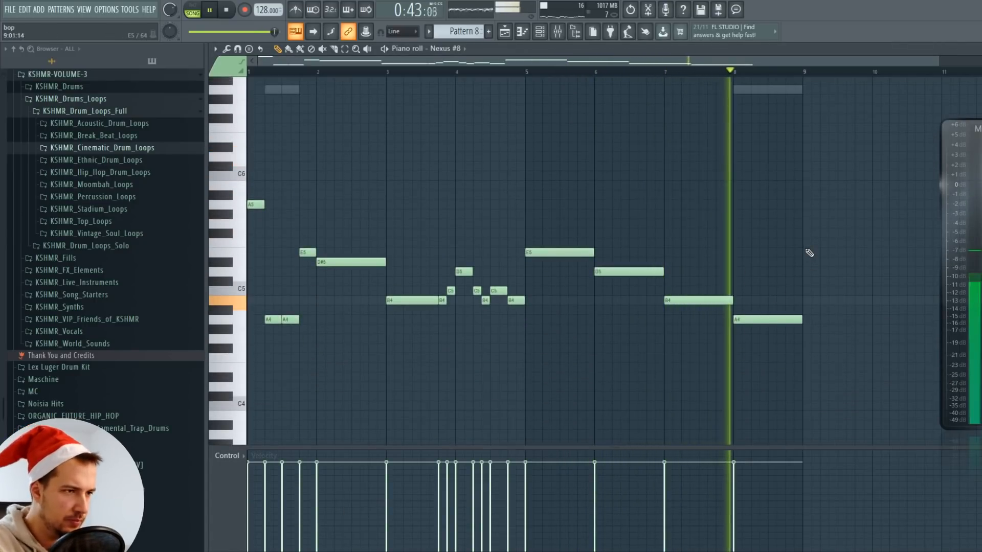
pyautogui.hotkey('ctrl', 'Up')
pyautogui.press('Escape')
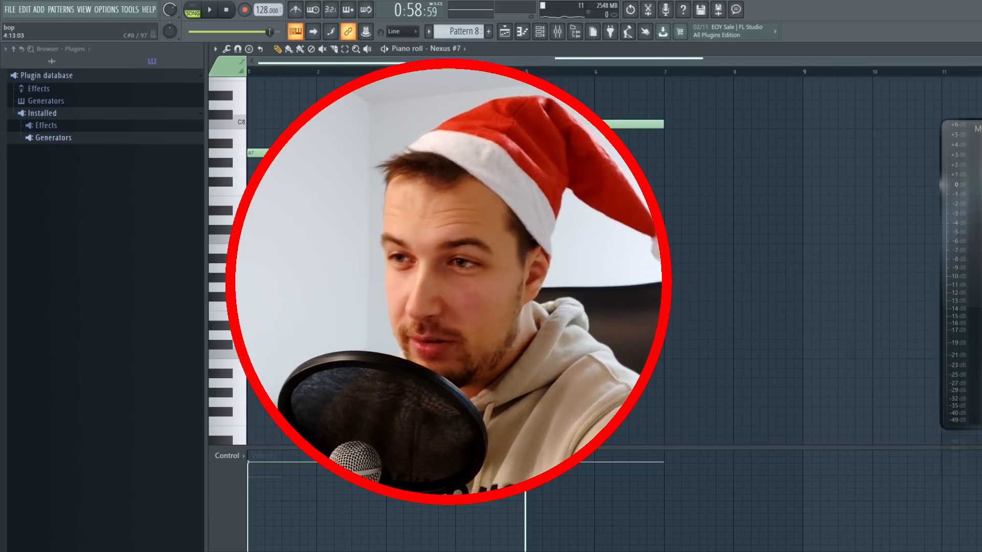
# - Listen to the Nexus #7 notes of Pattern 8 within the arrangement and reopen them for editing
pyautogui.press('space')
pyautogui.scroll(2, 469, 165)
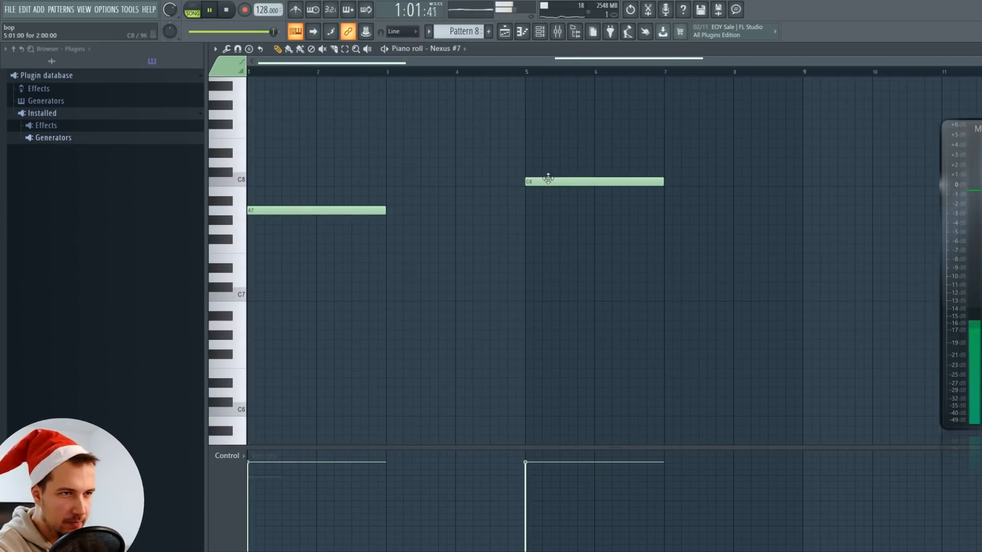
pyautogui.press('Escape')
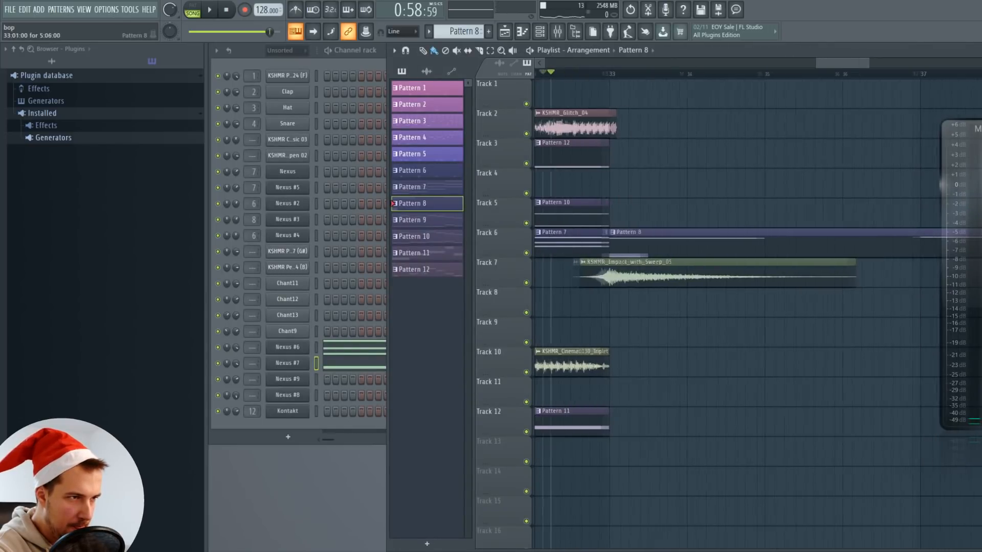
pyautogui.click(360, 366)
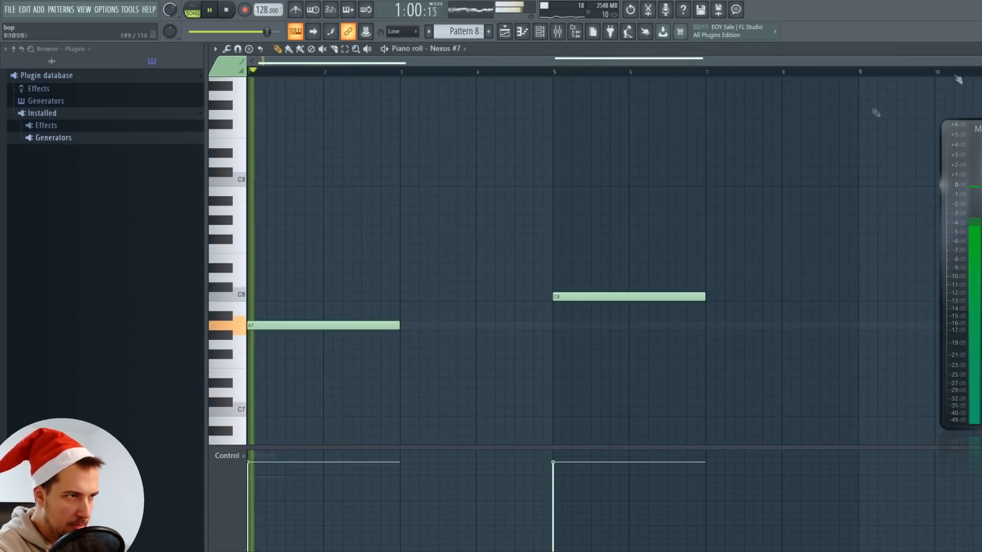
pyautogui.press('F7')
pyautogui.click(349, 367)
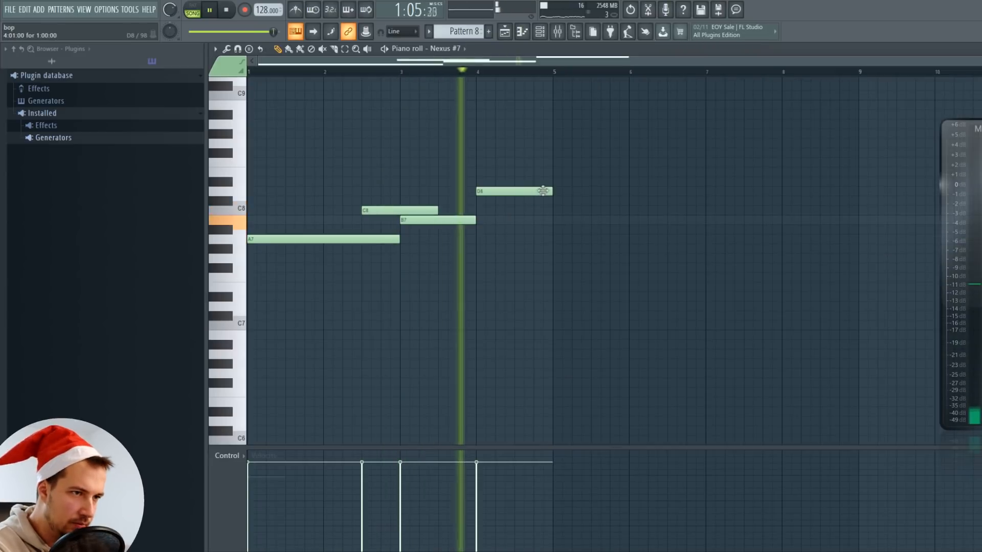
# - Continue the Nexus #7 melody in Pattern 8 with short alternating C8 and B7 notes across bar 4
pyautogui.click(475, 210)
pyautogui.moveTo(494, 191); pyautogui.dragTo(515, 220)
pyautogui.click(500, 211)
pyautogui.click(521, 219)
pyautogui.click(540, 210)
pyautogui.moveTo(543, 210); pyautogui.dragTo(524, 211)
pyautogui.moveTo(533, 210); pyautogui.dragTo(552, 211)
# - Extend the Nexus #7 melody with a B7 near the end of bar 4 and a lengthened E8 from bar 5
pyautogui.press('space')
pyautogui.click(538, 220)
pyautogui.press('space')
pyautogui.click(558, 172)
pyautogui.moveTo(590, 172); pyautogui.dragTo(628, 172)
pyautogui.scroll(2, 644, 205)
pyautogui.click(634, 249)
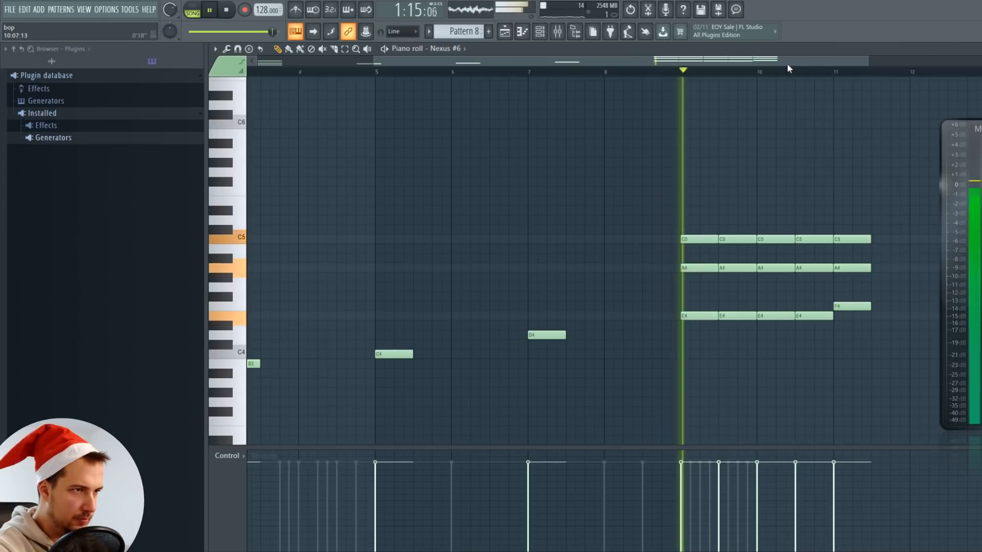
# - Repeat the F4–A4–C5 chord of Nexus #6 in Pattern 8 to fill bars 11 and 12
pyautogui.scroll(-2, 789, 67)
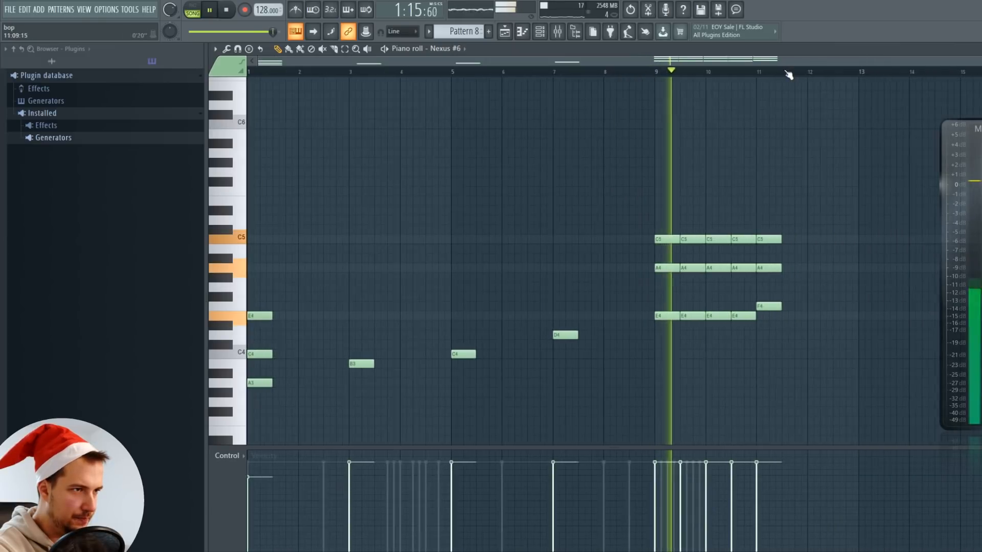
pyautogui.moveTo(791, 63); pyautogui.dragTo(807, 64)
pyautogui.moveTo(780, 187); pyautogui.dragTo(740, 327)
pyautogui.hotkey('ctrl', 'b')
pyautogui.hotkey('ctrl', 'b')
pyautogui.hotkey('ctrl', 'b')
pyautogui.hotkey('ctrl', 'd')
pyautogui.scroll(2, 854, 230)
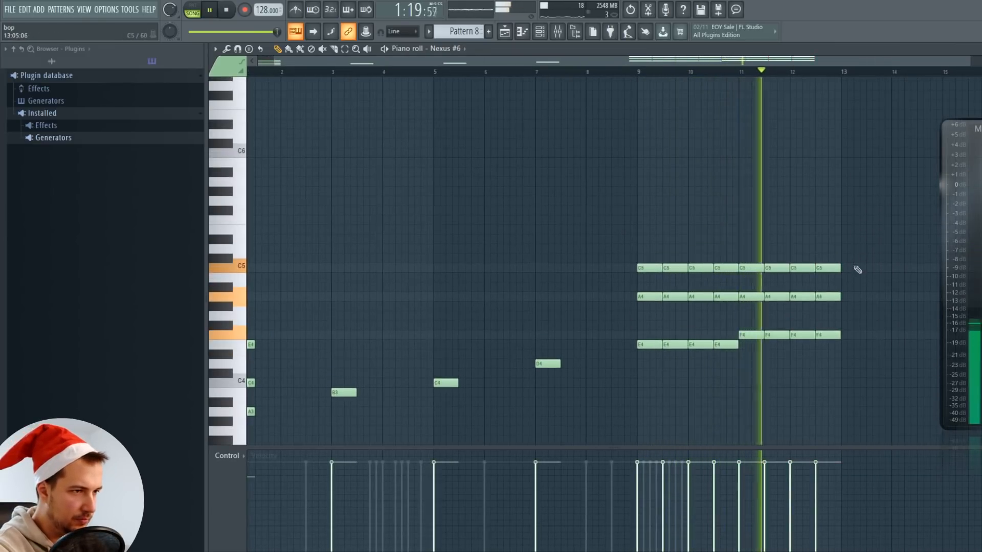
pyautogui.press('space')
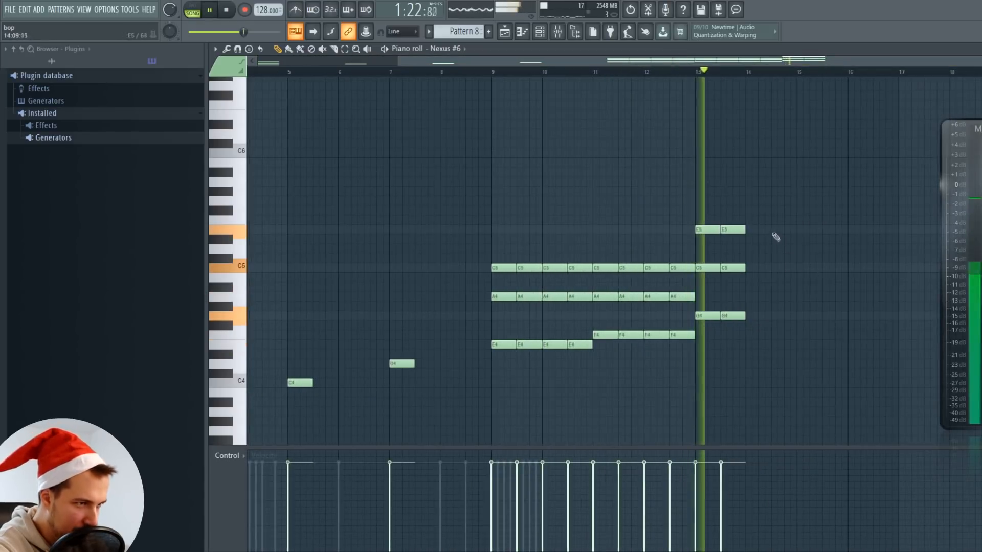
# - Duplicate the G4–C5–E5 chords of Nexus #6 from bar 13 across bar 14
pyautogui.moveTo(772, 188)
pyautogui.mouseDown()
pyautogui.moveTo(722, 327)
pyautogui.moveTo(702, 330)
pyautogui.mouseUp()
pyautogui.hotkey('ctrl', 'b')
pyautogui.keyDown('ctrl'); pyautogui.click(824, 324); pyautogui.keyUp('ctrl')
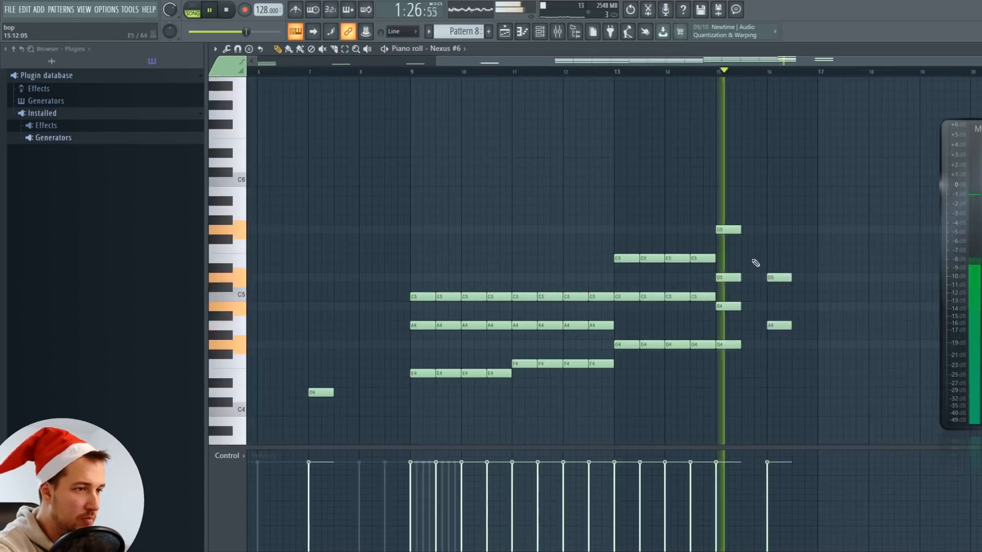
# - Repeat the G4–B4–D5–G5 chord of Nexus #6 from bar 15 to the end of bar 16
pyautogui.moveTo(754, 217); pyautogui.dragTo(728, 348)
pyautogui.hotkey('ctrl', 'b')
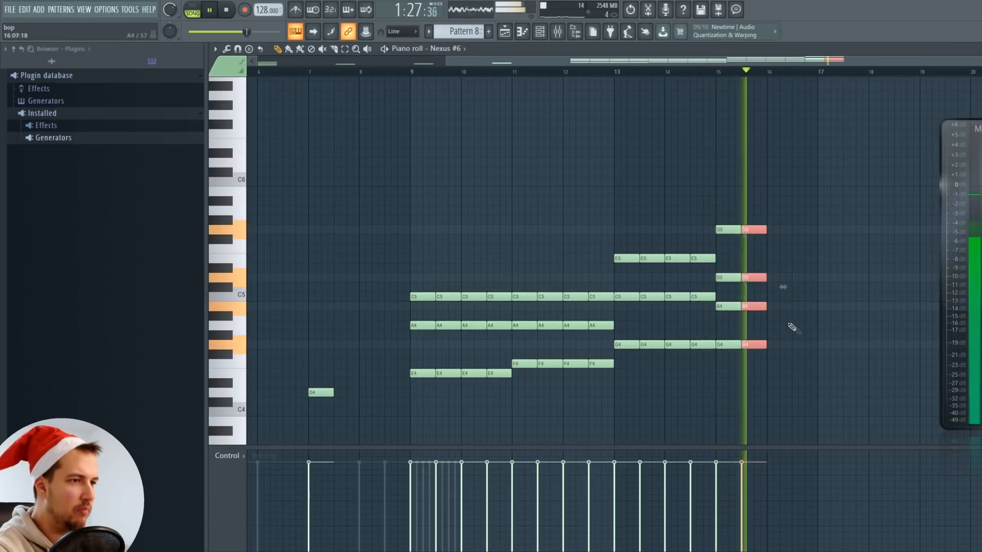
pyautogui.hotkey('ctrl', 'b')
pyautogui.hotkey('ctrl', 'b')
pyautogui.click(849, 253)
pyautogui.scroll(4, 822, 206)
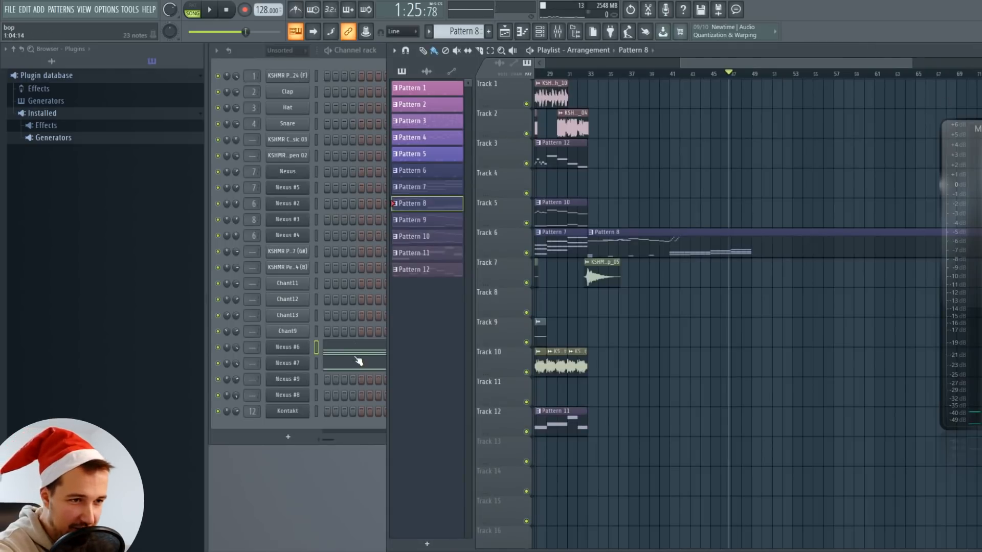
# - Open the Nexus #7 notes of Pattern 8 and build a short repeating E7–A7–C8–E8 arpeggio across bars 9 and 10
pyautogui.click(358, 361)
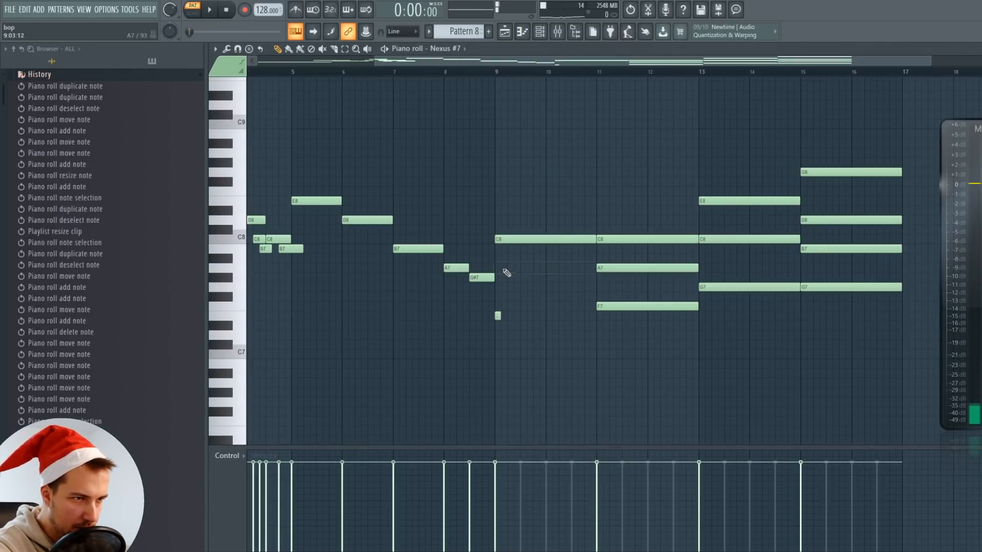
pyautogui.click(497, 73)
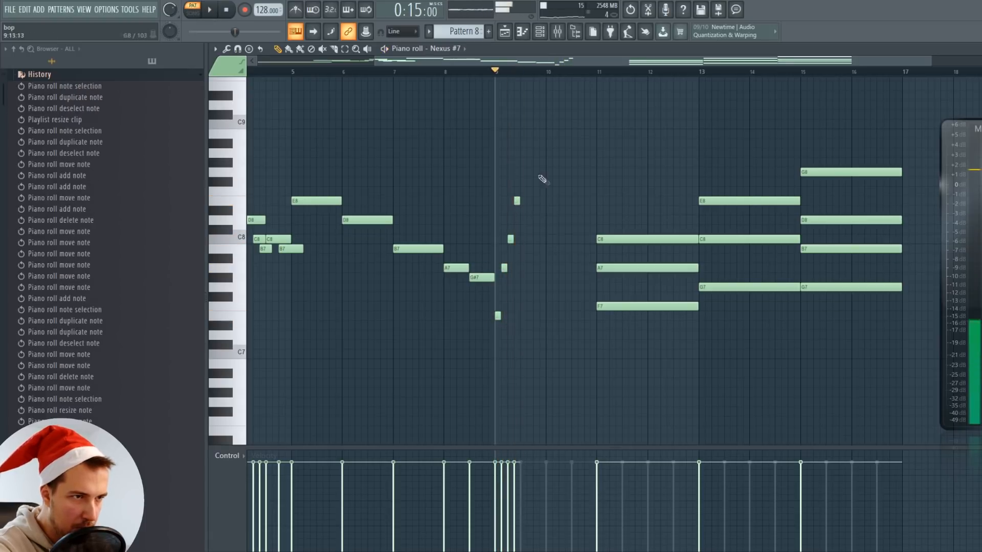
pyautogui.moveTo(542, 177); pyautogui.dragTo(500, 329)
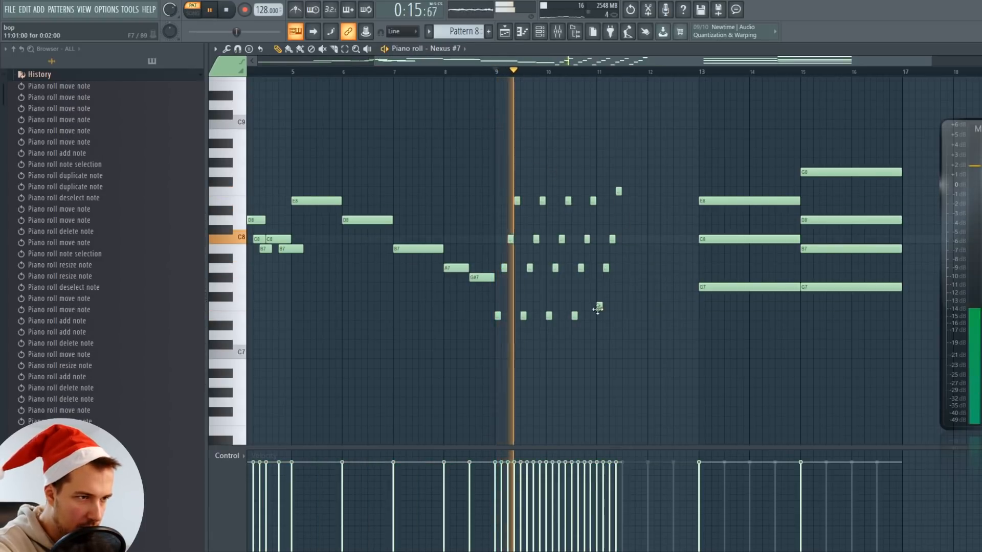
# - Repeat the F7–A7–C8–F8 arpeggio of Nexus #7 to fill bars 11 and 12
pyautogui.moveTo(655, 171); pyautogui.dragTo(604, 318)
pyautogui.hotkey('ctrl', 'b')
pyautogui.hotkey('ctrl', 'b')
pyautogui.hotkey('ctrl', 'b')
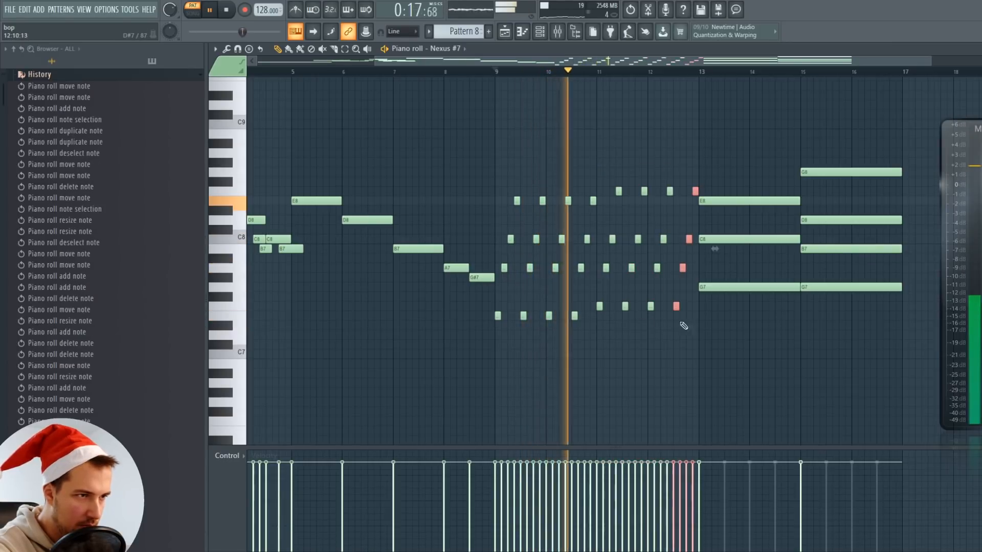
pyautogui.hotkey('ctrl', 'd')
# - Replace the held Nexus #7 chord at bar 13 with short arpeggio notes and move the G7–B7–D8–G8 arpeggio to bar 15
pyautogui.moveTo(799, 288); pyautogui.dragTo(698, 288)
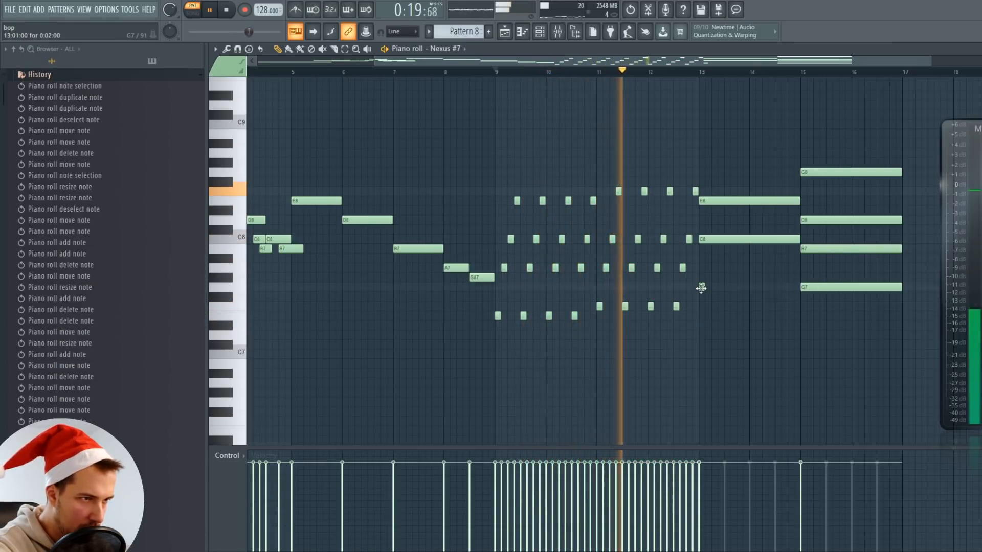
pyautogui.rightClick(711, 242)
pyautogui.click(708, 240)
pyautogui.rightClick(715, 203)
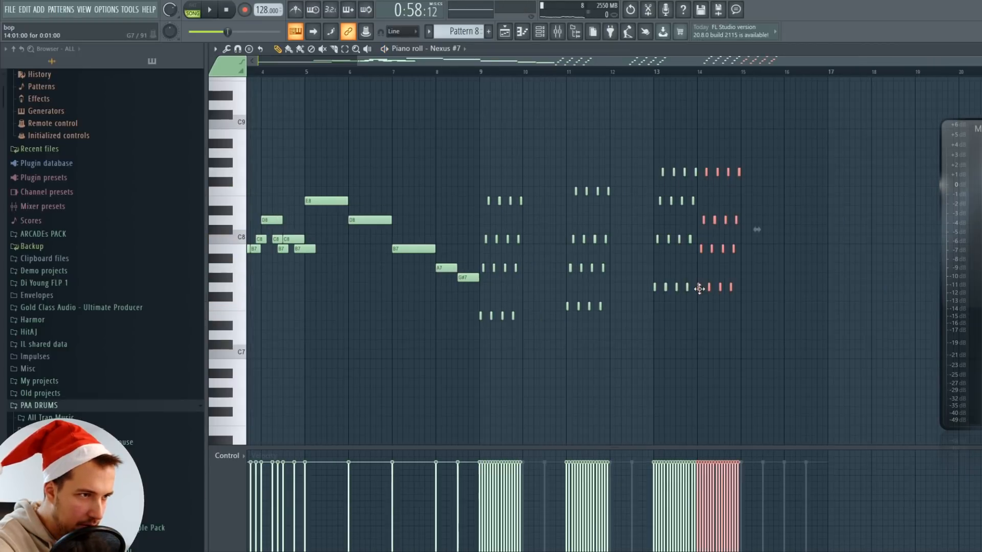
pyautogui.moveTo(702, 289); pyautogui.dragTo(741, 288)
# - Copy the arpeggios of bars 9 to 16 into Nexus #9, try them an octave higher and lower them back again
pyautogui.moveTo(853, 120); pyautogui.dragTo(482, 337)
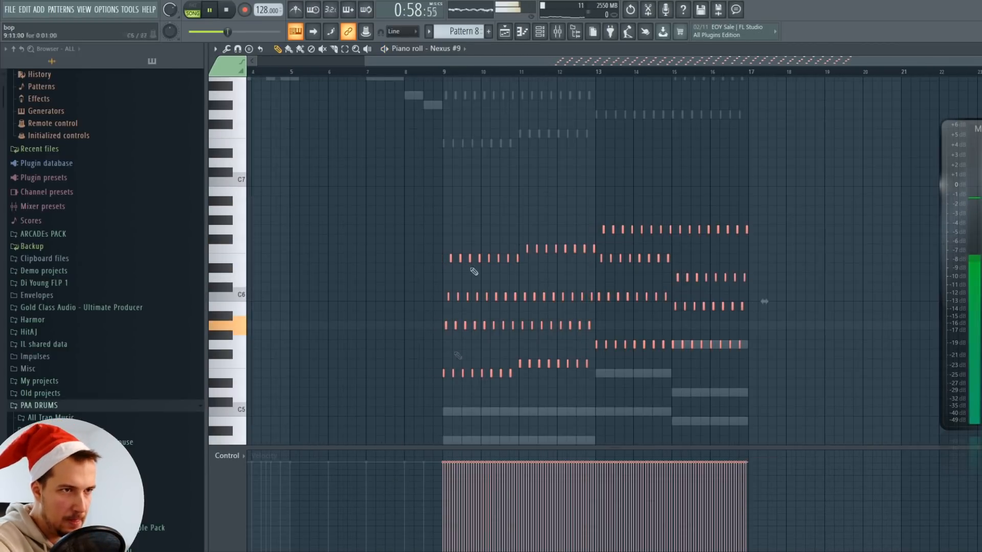
pyautogui.click(431, 76)
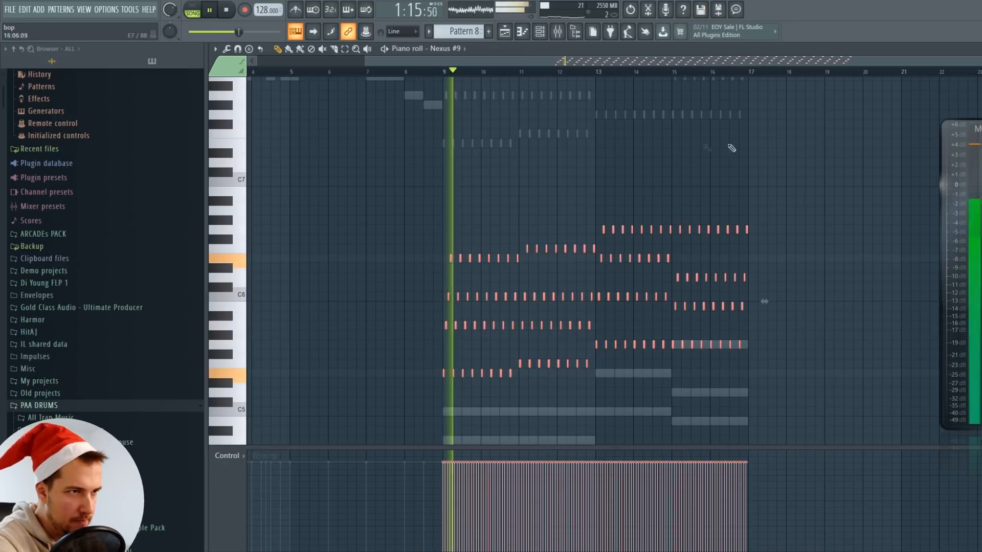
pyautogui.hotkey('ctrl', 'Up')
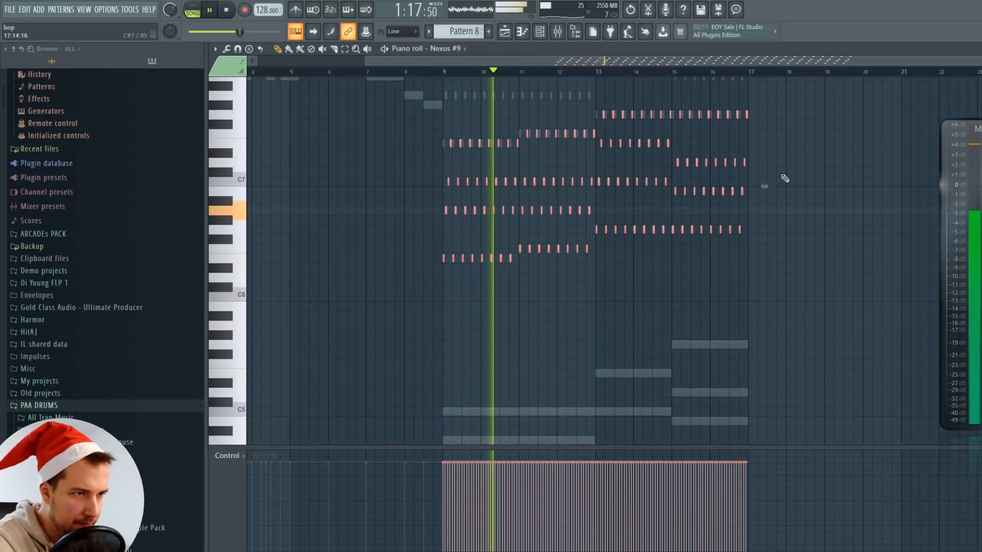
pyautogui.hotkey('ctrl', 'Down')
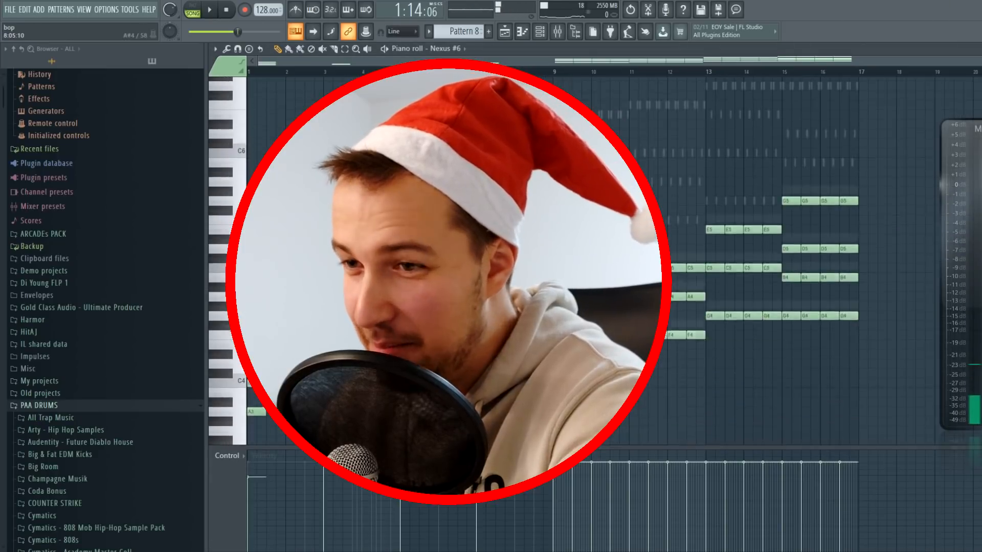
# - Select the lowest notes E4, F4 and G4 of the Nexus #6 chords starting at bars 9, 11 and 13
pyautogui.keyDown('ctrl'); pyautogui.keyDown('shift'); pyautogui.click(561, 230); pyautogui.keyUp('shift'); pyautogui.keyUp('ctrl')
pyautogui.keyDown('ctrl'); pyautogui.keyDown('shift'); pyautogui.click(638, 220); pyautogui.keyUp('shift'); pyautogui.keyUp('ctrl')
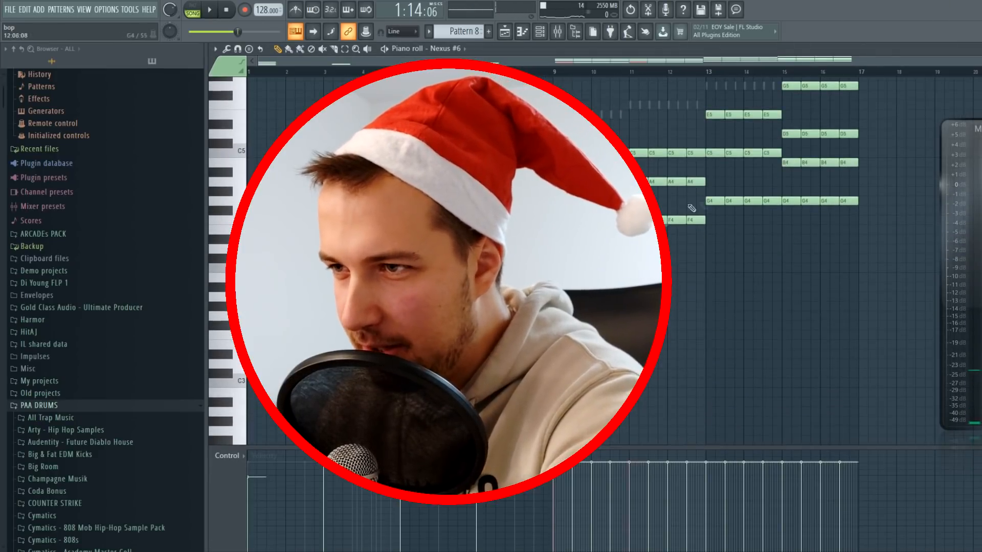
pyautogui.keyDown('ctrl'); pyautogui.keyDown('shift'); pyautogui.click(714, 202); pyautogui.keyUp('shift'); pyautogui.keyUp('ctrl')
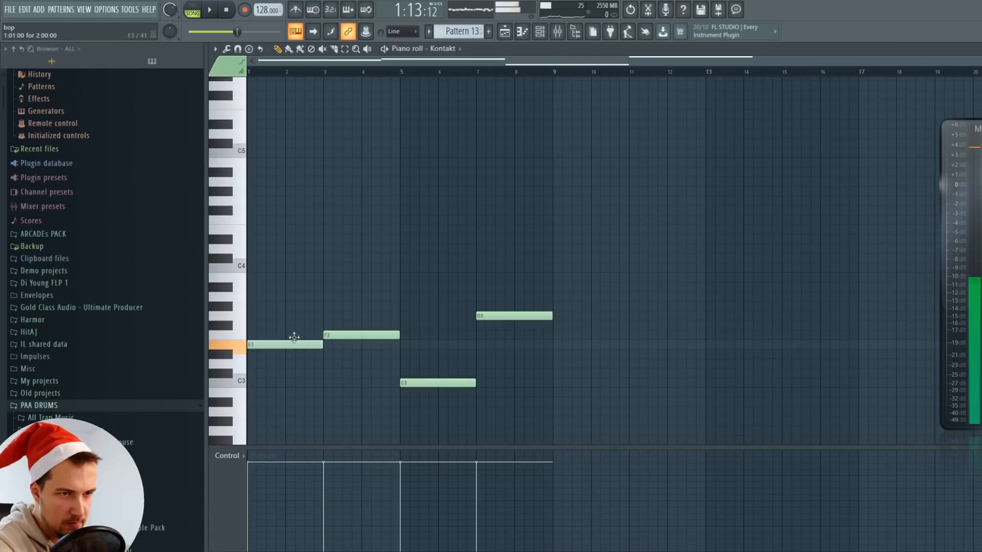
# - Raise the first Kontakt bass note of Pattern 13 to A3 and shorten the A3, C3 and G3 notes to one and a half bars
pyautogui.scroll(-3, 453, 260)
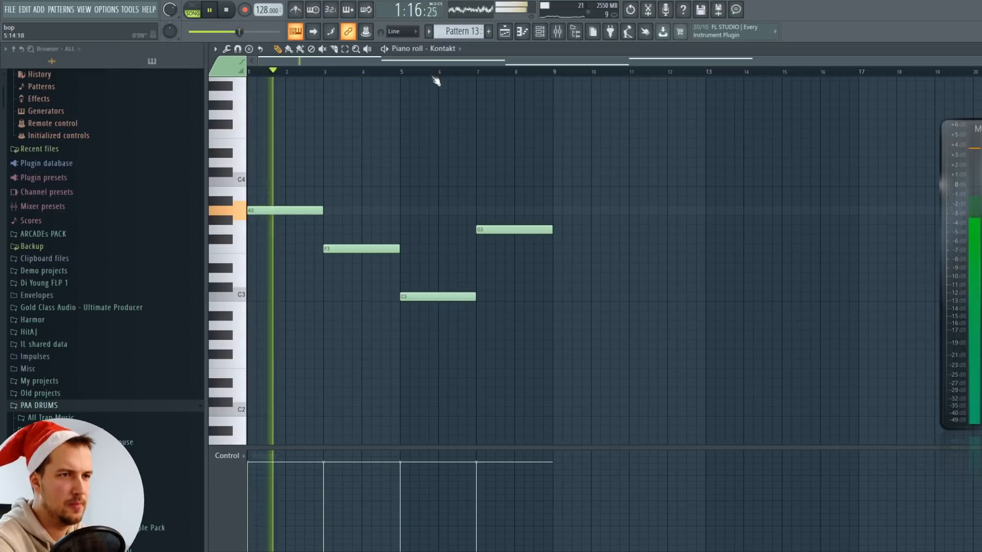
pyautogui.moveTo(320, 212); pyautogui.dragTo(304, 211)
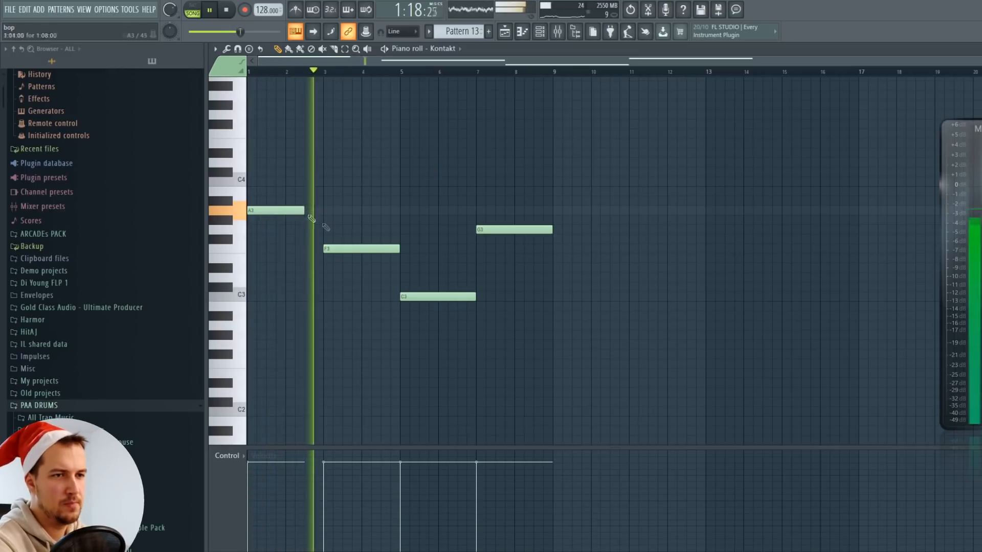
pyautogui.moveTo(475, 297); pyautogui.dragTo(457, 297)
pyautogui.moveTo(552, 229); pyautogui.dragTo(535, 229)
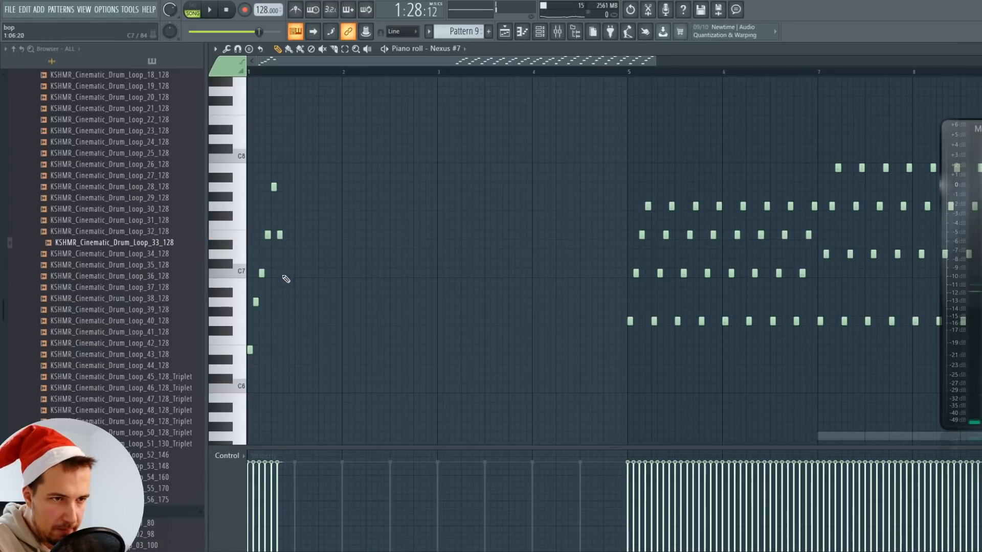
# - Repeat the half-bar E6–A6–C7–E7–A7 up-and-down arpeggio of Nexus #7 in Pattern 9 across bars 1 and 2
pyautogui.moveTo(346, 126); pyautogui.dragTo(249, 378)
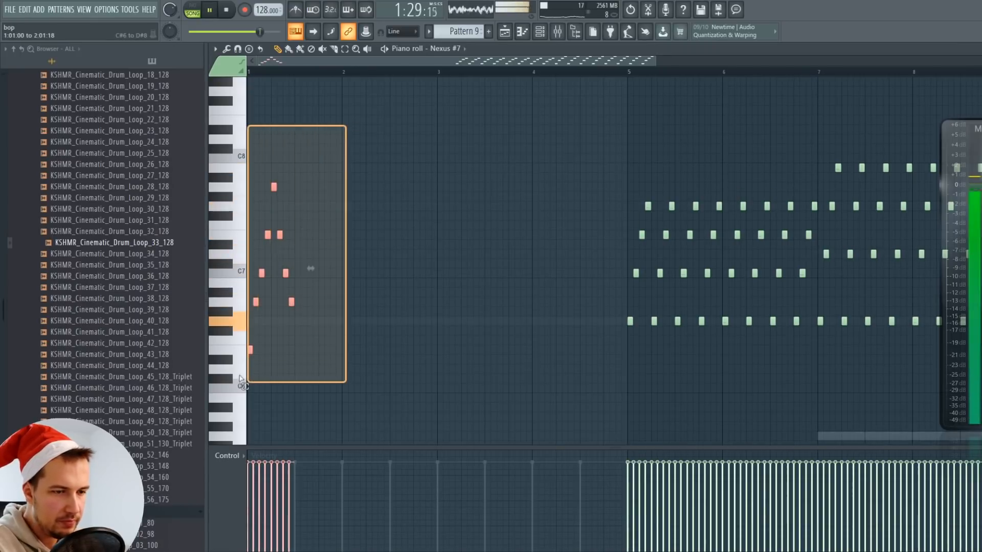
pyautogui.hotkey('ctrl', 'b')
pyautogui.hotkey('ctrl', 'b')
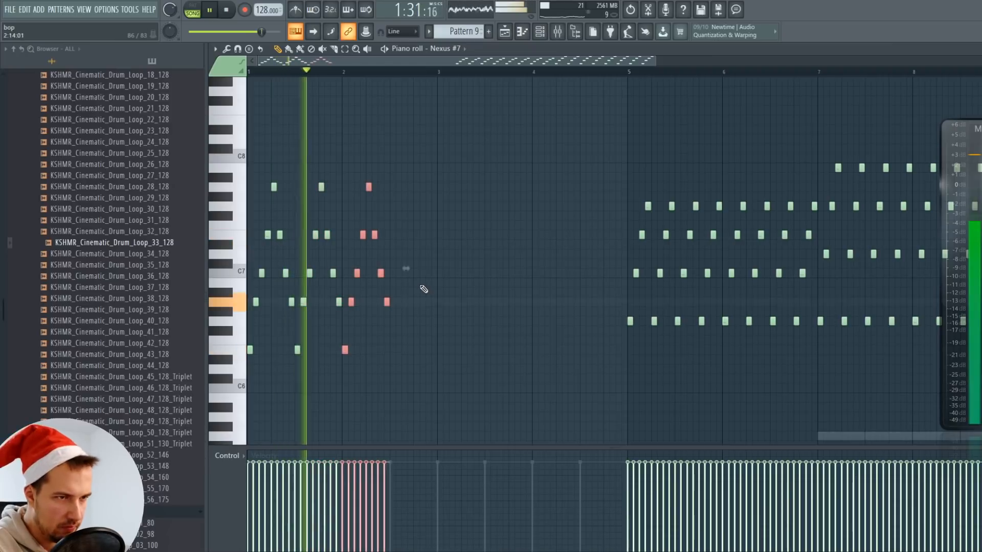
pyautogui.hotkey('ctrl', 'b')
pyautogui.hotkey('ctrl', 'd')
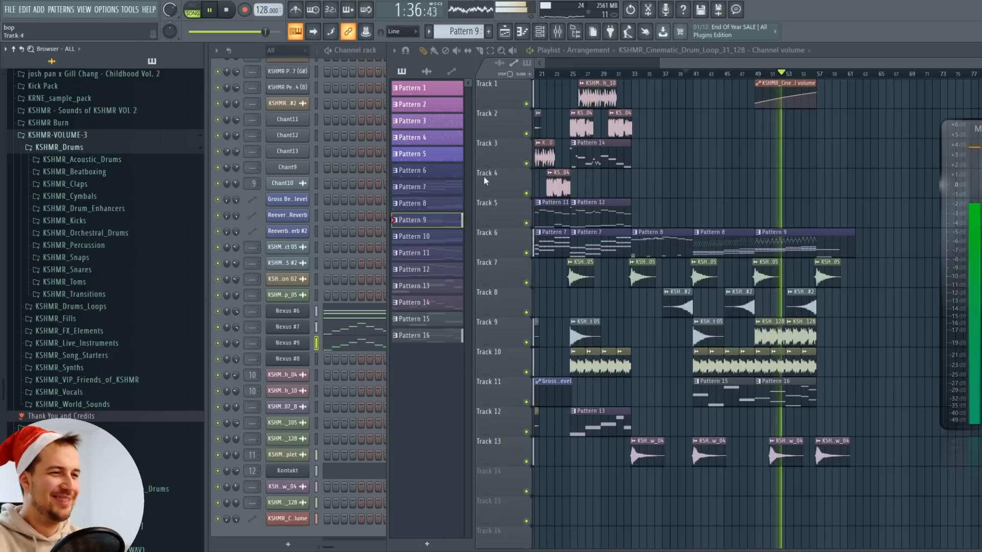
# - Examine the Nexus #9 arpeggio of Pattern 9 during playback of the arrangement
pyautogui.moveTo(684, 62); pyautogui.dragTo(694, 63)
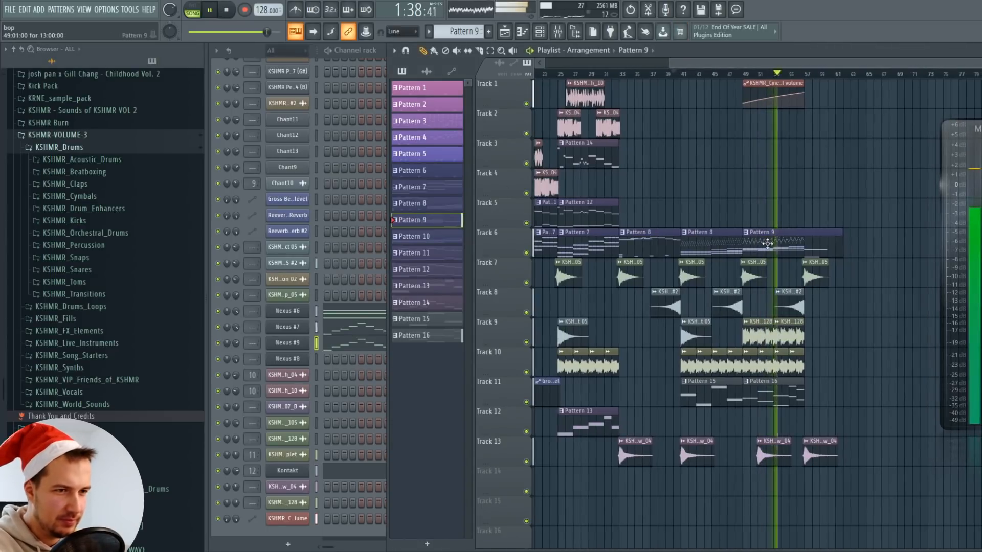
pyautogui.click(357, 352)
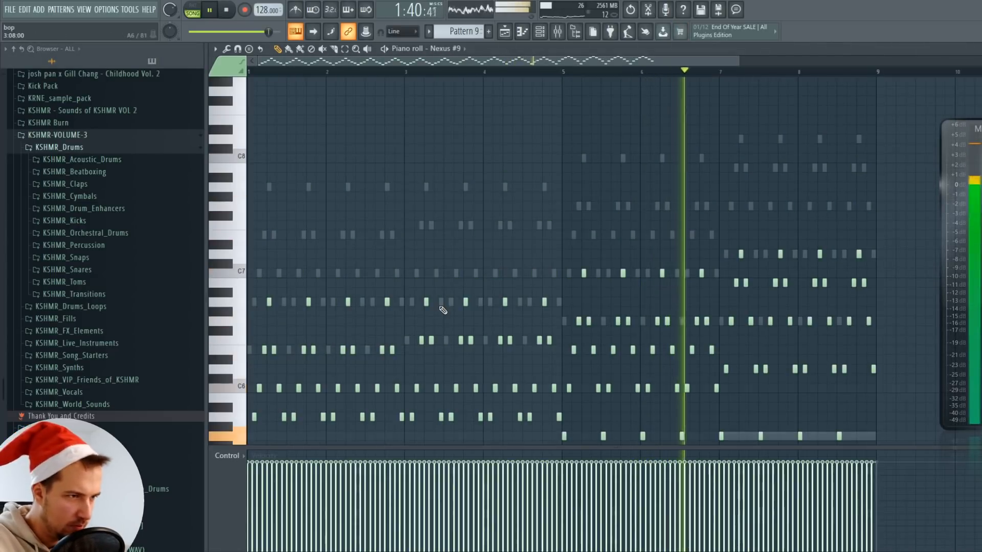
pyautogui.scroll(-3, 461, 307)
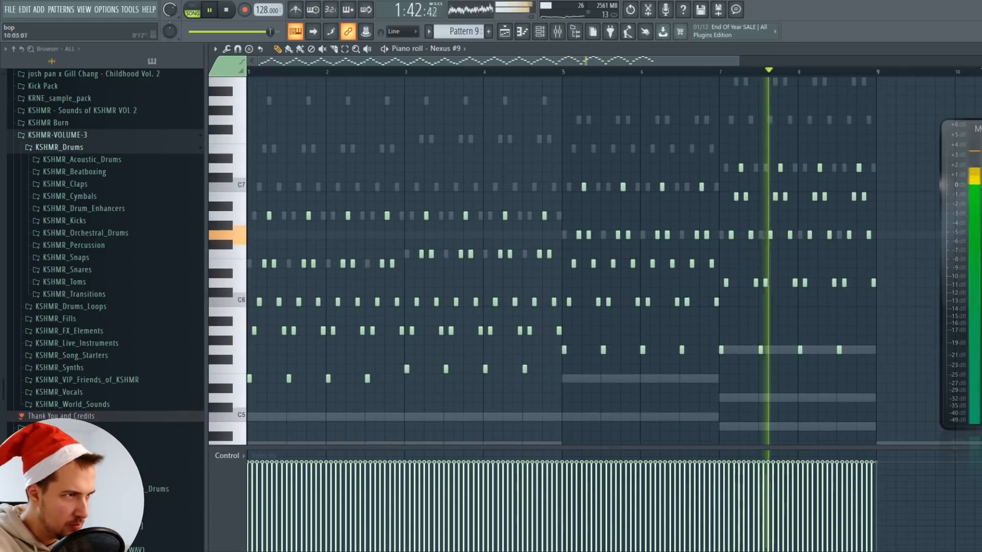
pyautogui.press('Escape')
pyautogui.click(236, 344)
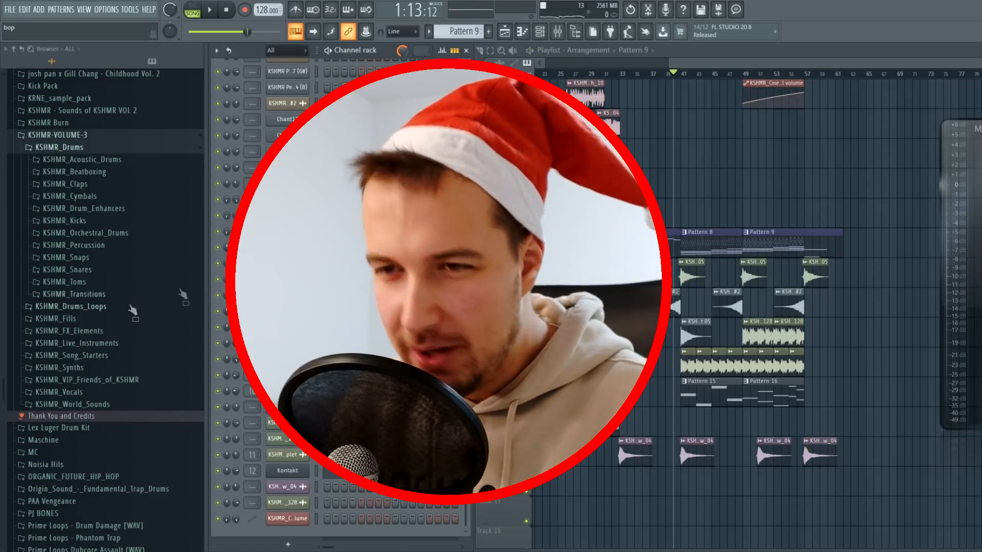
# - Place the chant Pattern 6 on Track 14 at bar 17 and make the clip a unique pattern
pyautogui.moveTo(640, 77); pyautogui.dragTo(562, 80)
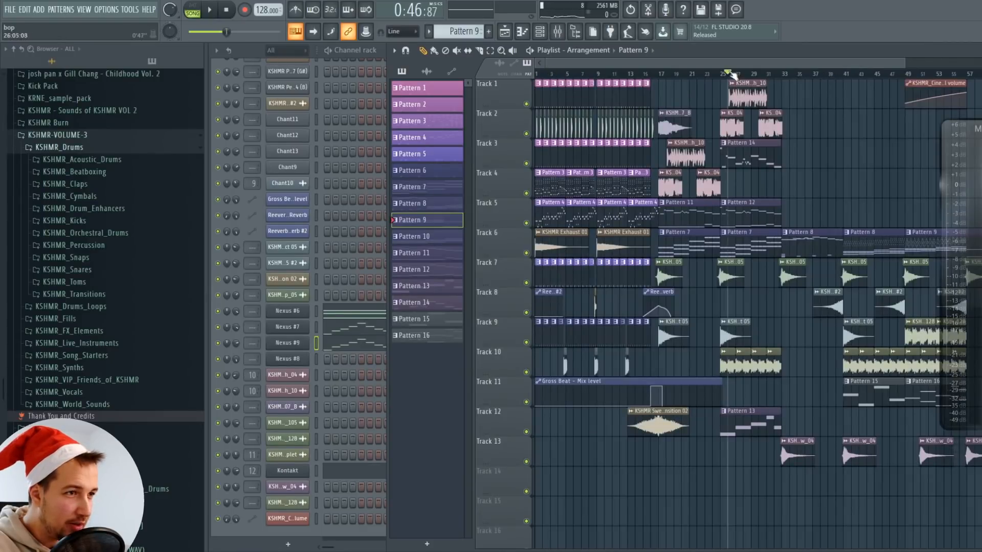
pyautogui.scroll(-4, 532, 219)
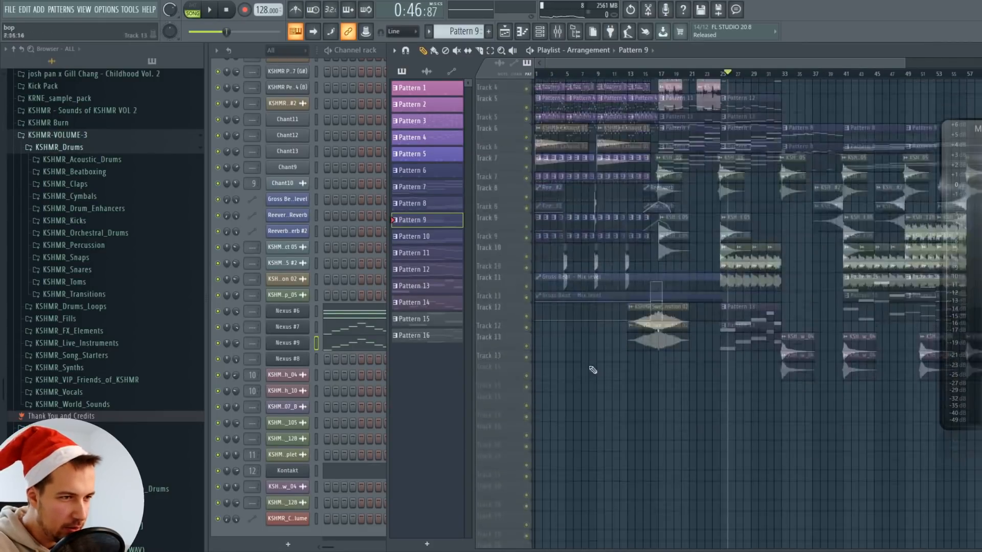
pyautogui.moveTo(661, 76); pyautogui.dragTo(657, 339)
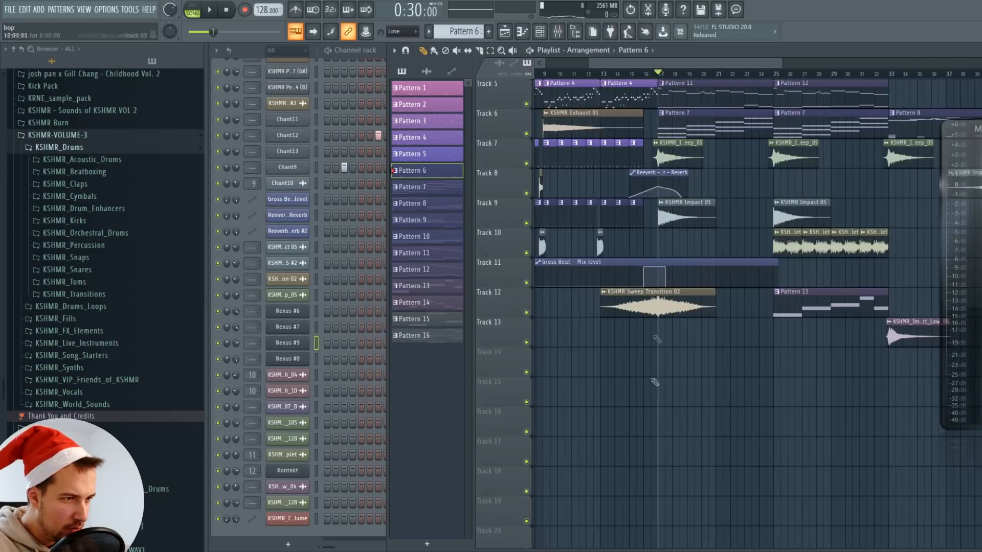
pyautogui.rightClick(658, 363)
pyautogui.click(695, 419)
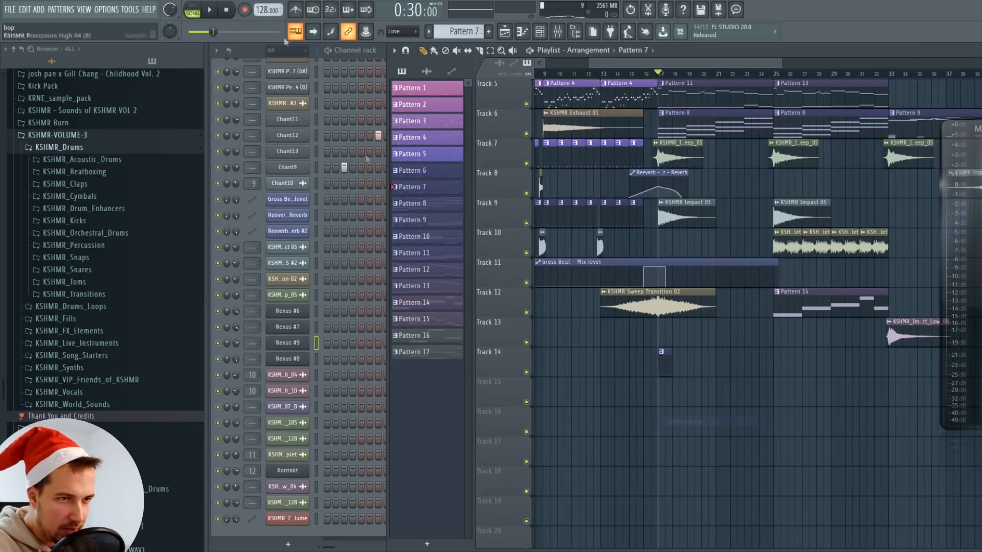
# - Lower the time-stretching pitch of the Chant12 #2 sample in Auto mode and route it to a free mixer track
pyautogui.click(381, 59)
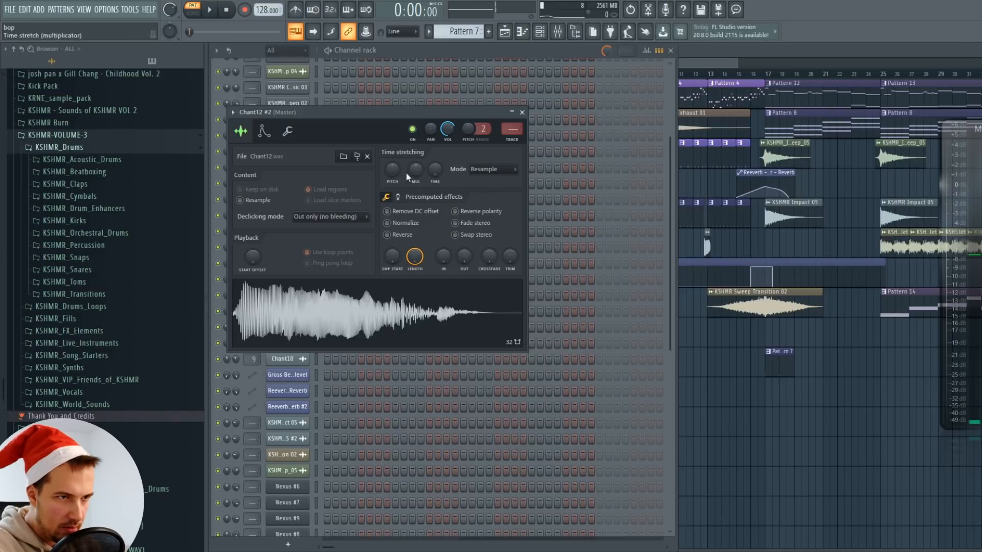
pyautogui.moveTo(392, 167); pyautogui.dragTo(393, 170)
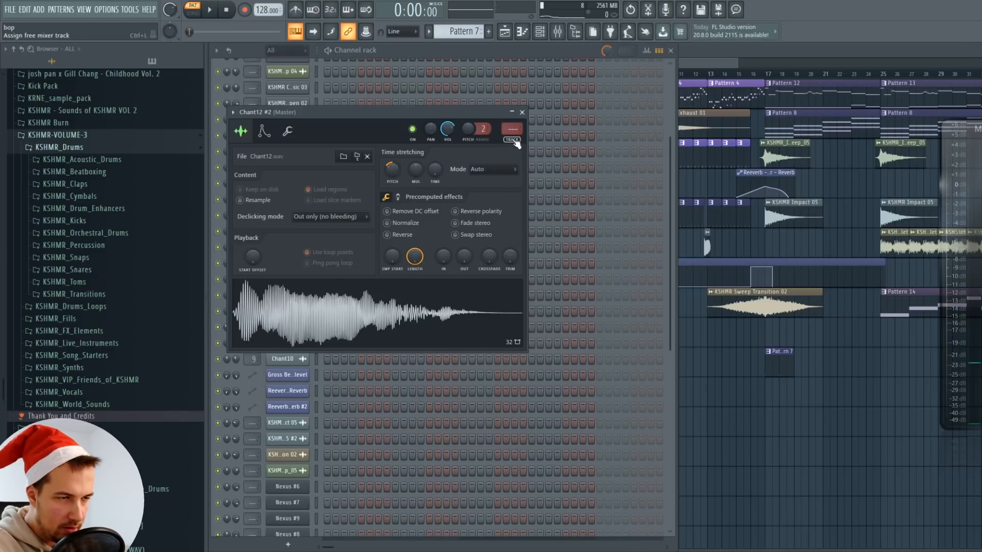
pyautogui.hotkey('ctrl', 'l')
pyautogui.click(818, 266)
pyautogui.click(656, 33)
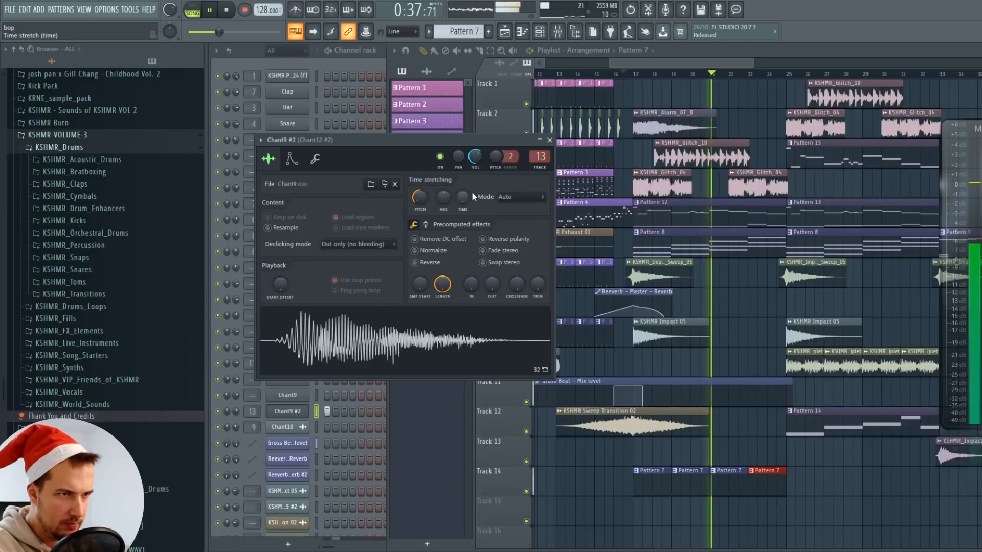
# - Close the Chant9 #2 sampler and browse the orchestral drum samples of the KSHMR-VOLUME-3 pack
pyautogui.click(549, 140)
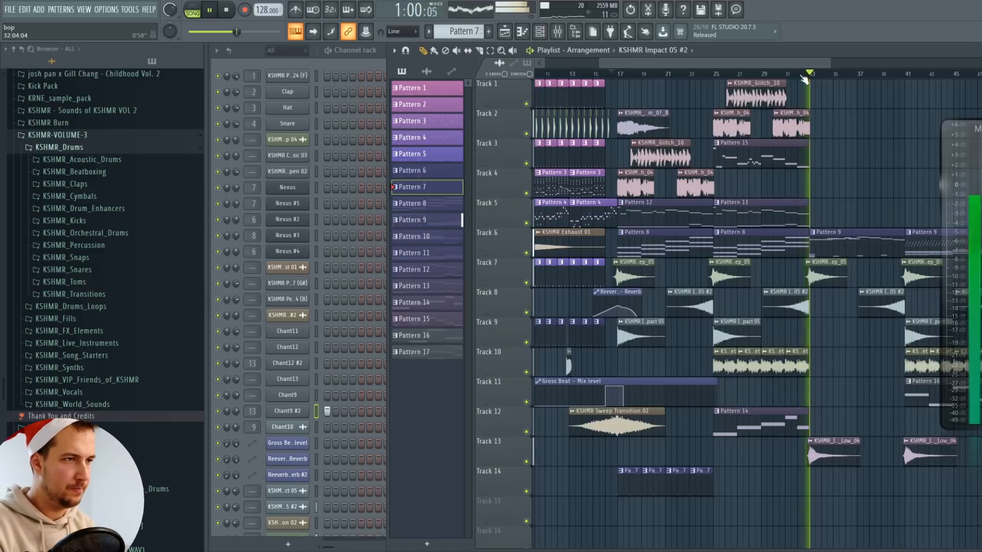
pyautogui.moveTo(790, 66); pyautogui.dragTo(869, 75)
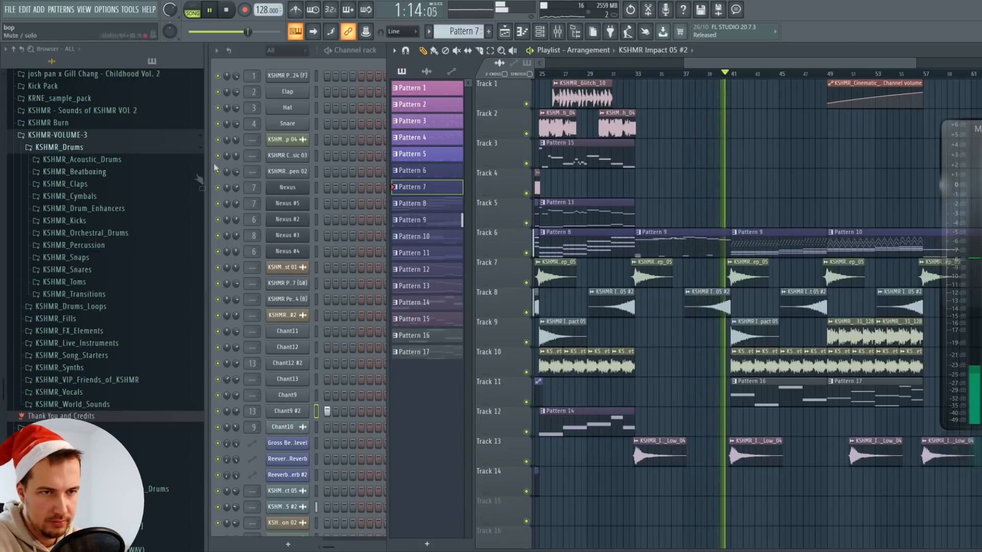
pyautogui.click(105, 161)
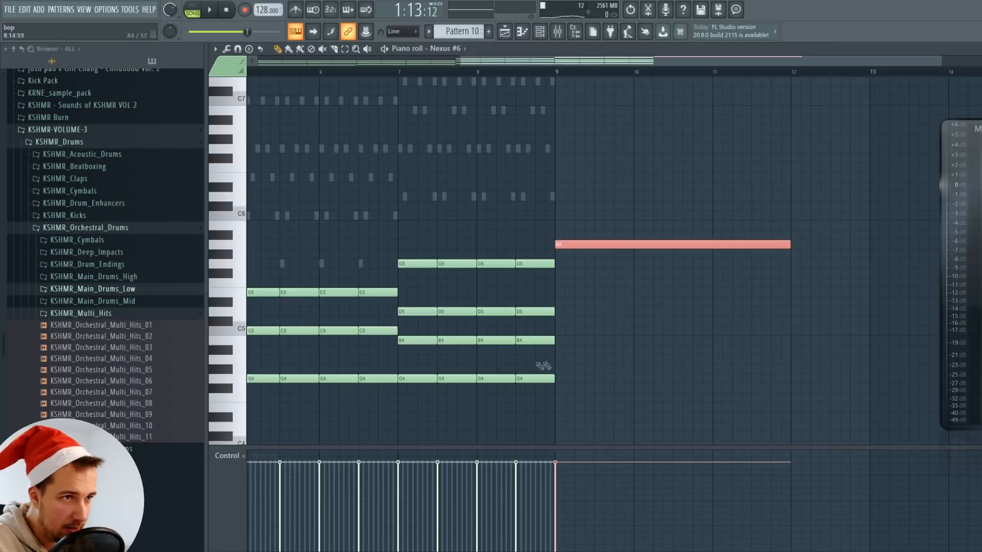
# - Play back the last bars of the Nexus #6 chords in Pattern 10 and deselect the long A5 note
pyautogui.click(477, 75)
pyautogui.press('space')
pyautogui.scroll(-2, 628, 85)
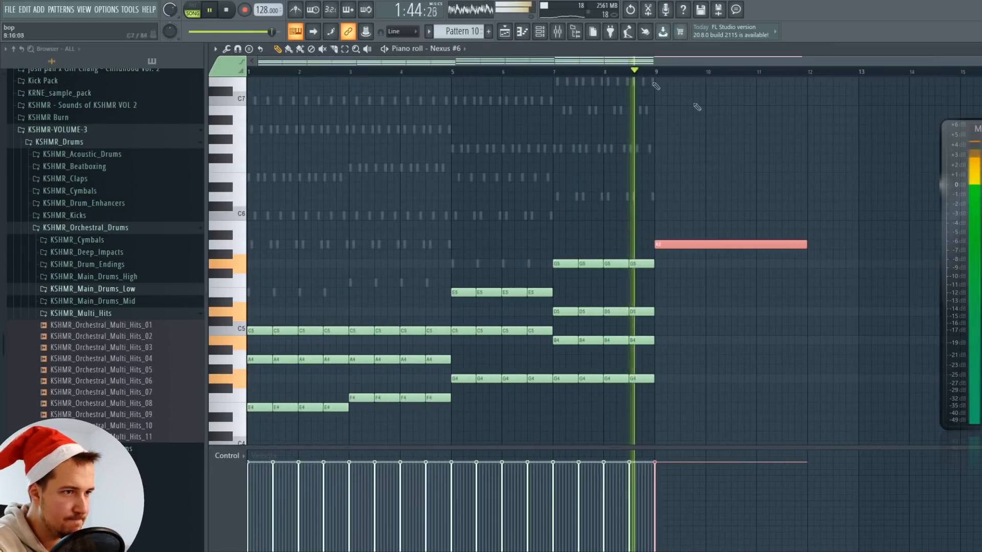
pyautogui.keyDown('ctrl'); pyautogui.click(698, 106); pyautogui.keyUp('ctrl')
pyautogui.press('space')
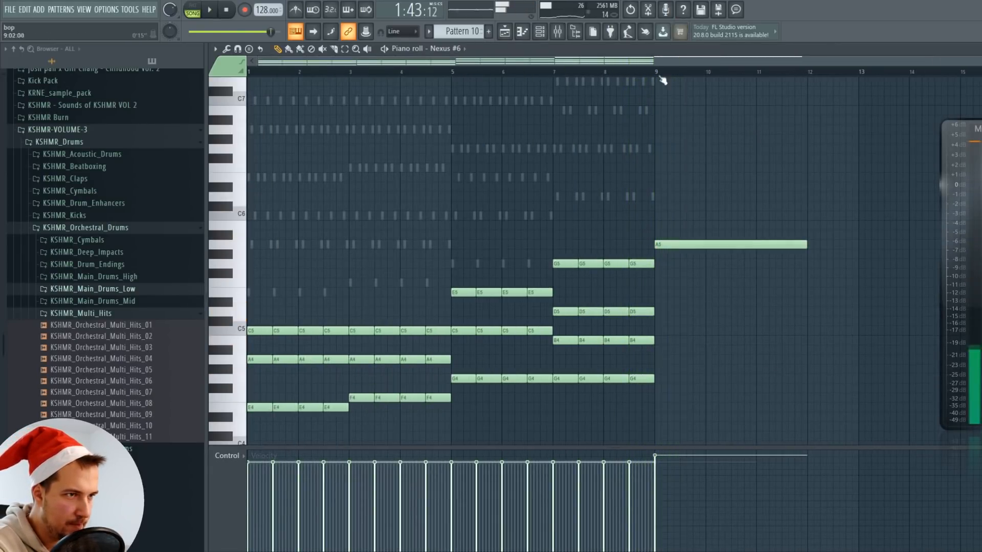
# - Record the song's ending from bar 57 in Edison on the Master and place the recording on Track 5 at bar 57
pyautogui.moveTo(660, 74); pyautogui.dragTo(864, 77)
pyautogui.click(665, 9)
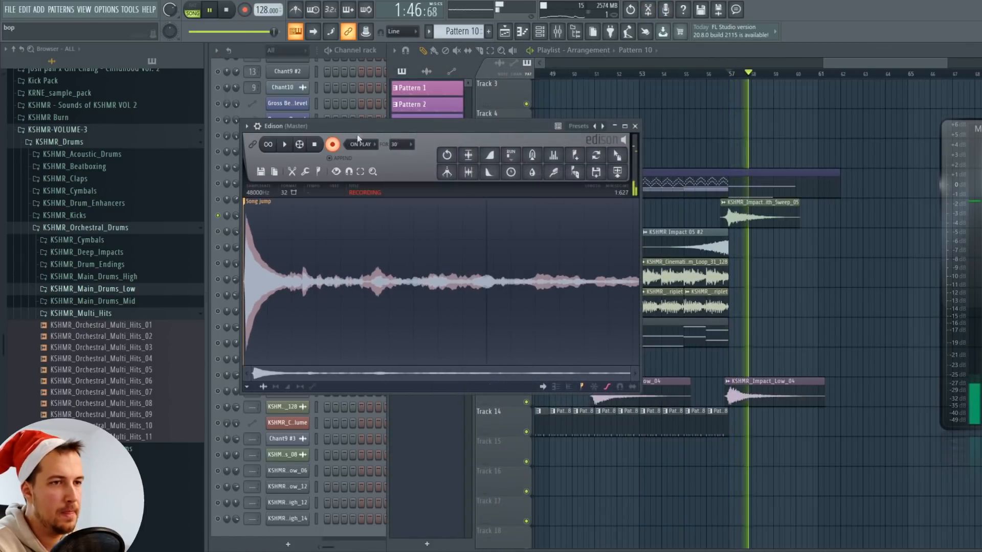
pyautogui.moveTo(618, 155); pyautogui.dragTo(742, 154)
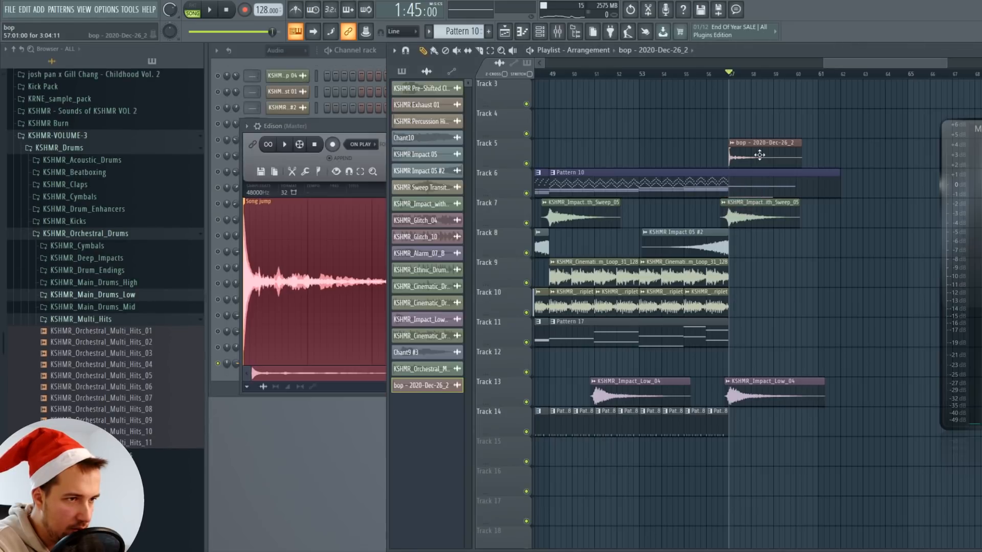
# - Reverse the recorded ending sample and route it to mixer track 14 with Fruity Reeverb at 20% reverb
pyautogui.doubleClick(758, 156)
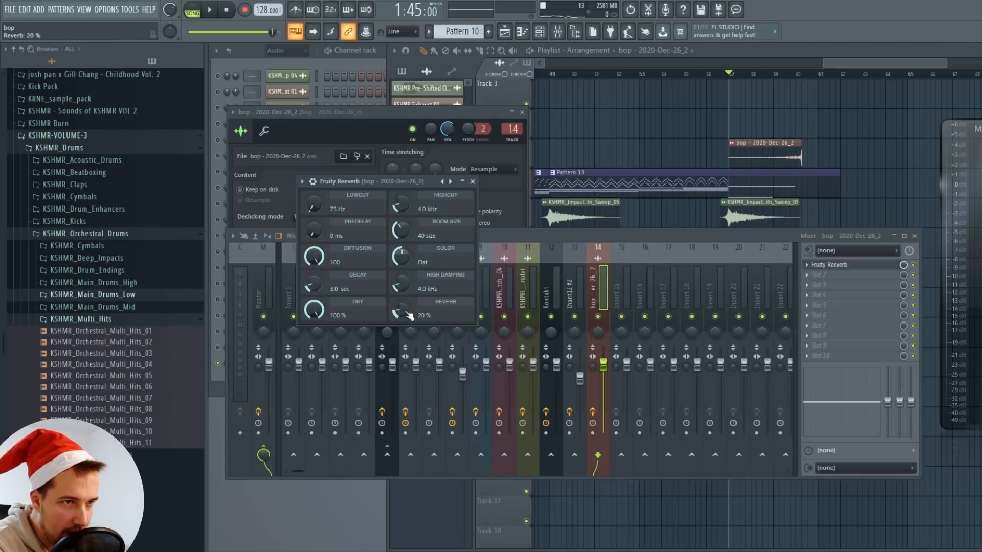
pyautogui.click(473, 182)
pyautogui.click(522, 112)
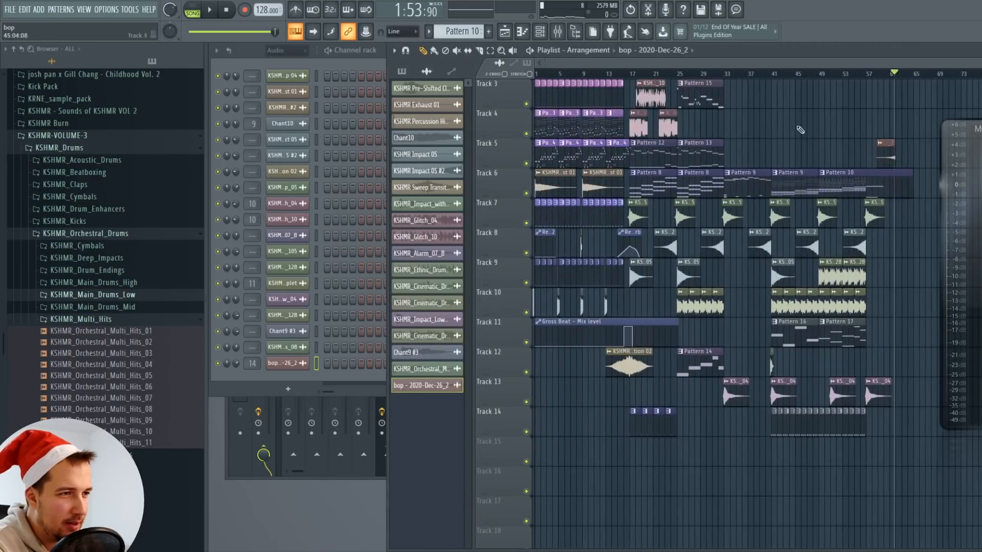
# - Select all clips in the playlist and shift the whole arrangement 16 bars later to start at bar 17
pyautogui.scroll(2, 931, 477)
pyautogui.hotkey('ctrl', 'a')
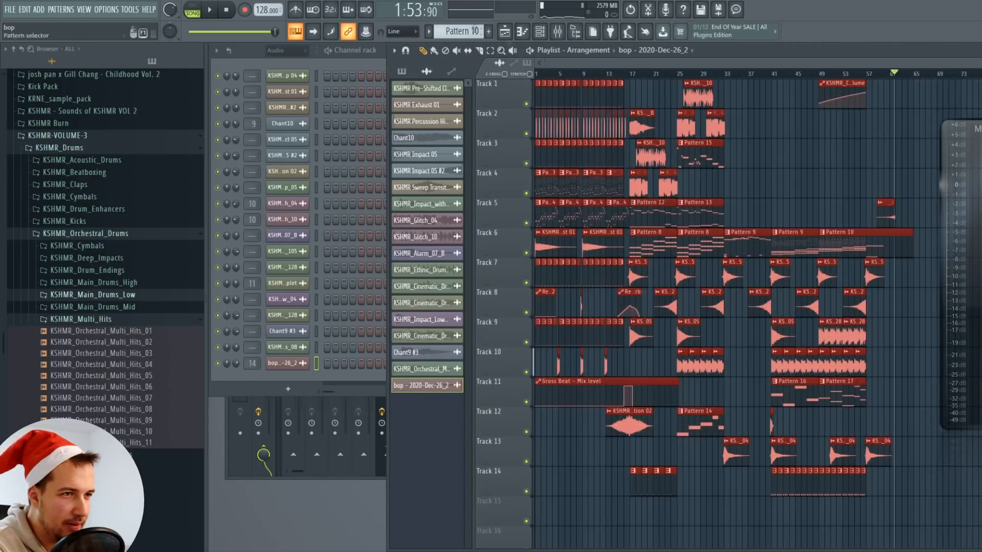
pyautogui.moveTo(694, 91); pyautogui.dragTo(824, 92)
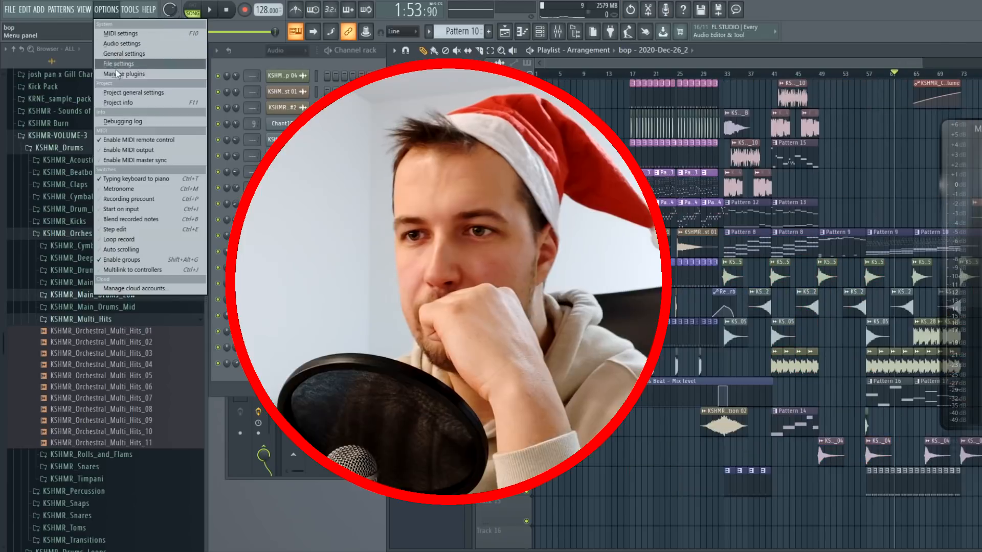
# - Check the project info for the project's working time and close it
pyautogui.click(121, 103)
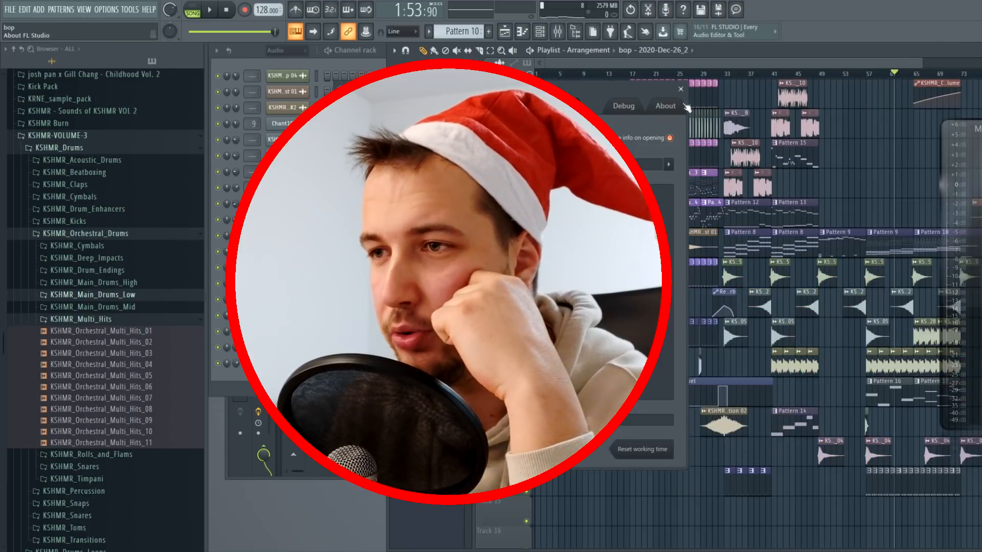
pyautogui.click(680, 89)
# - Set the playback position just before bar 17 and look over the shifted arrangement up to about bar 57
pyautogui.click(634, 75)
pyautogui.scroll(2, 638, 77)
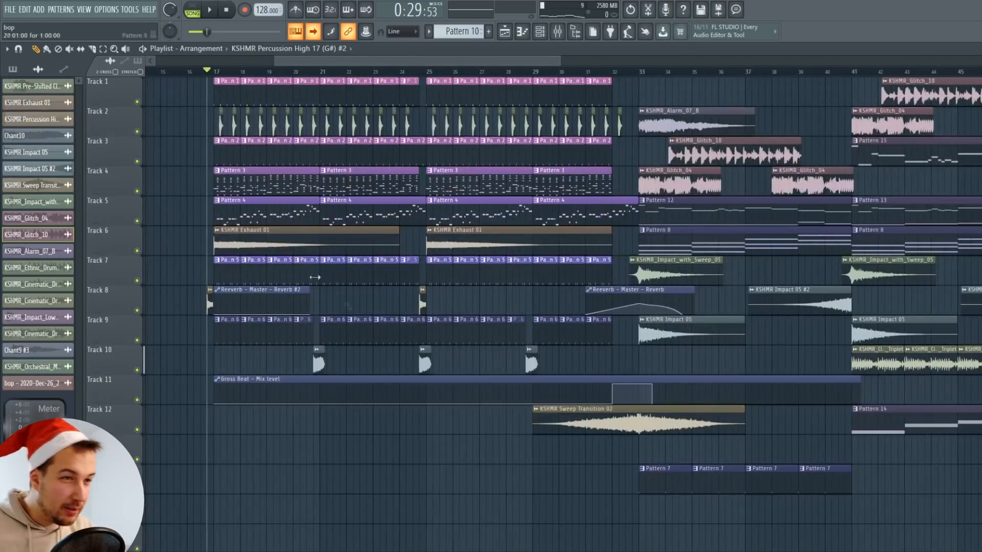
pyautogui.moveTo(410, 61); pyautogui.dragTo(515, 61)
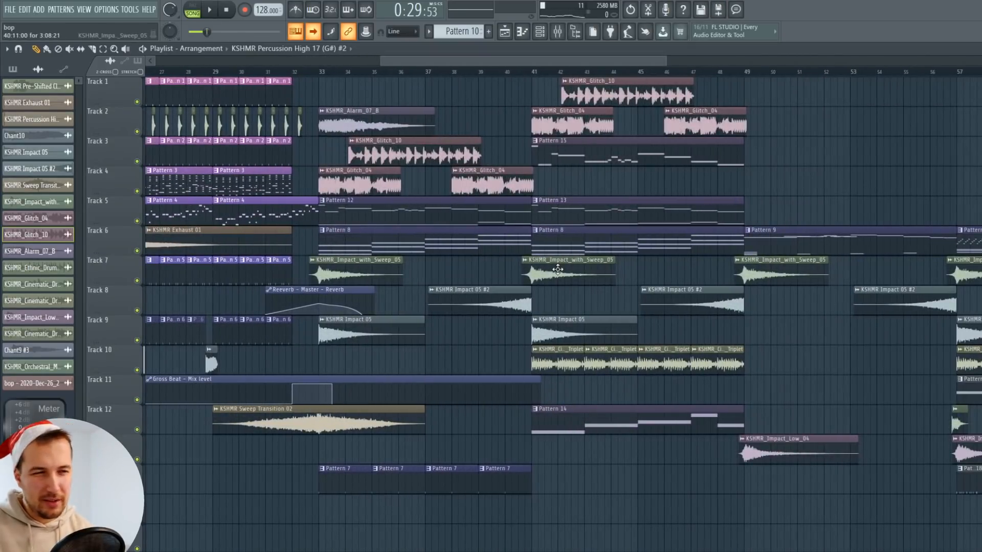